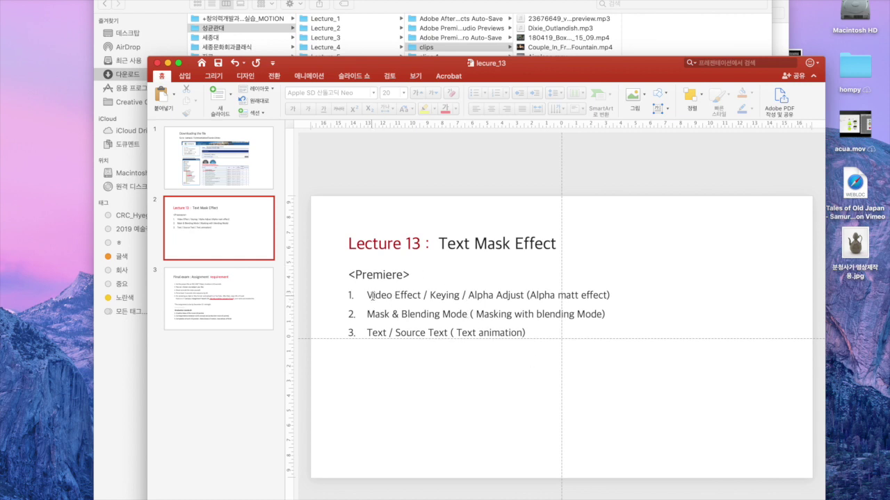
# - Import all five clips and build a sequence from 180419_Boxing_15_11.mp4, previewing at 00:00:03:19
pyautogui.moveTo(367, 295); pyautogui.dragTo(534, 290)
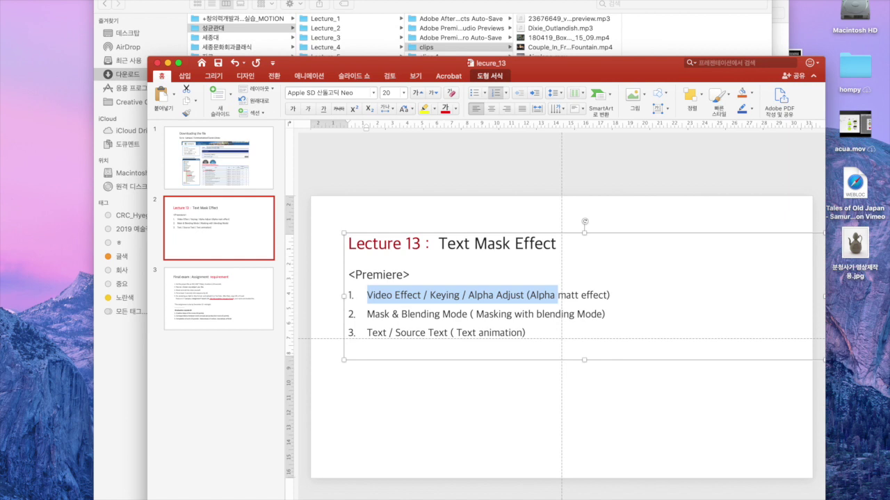
pyautogui.click(546, 487)
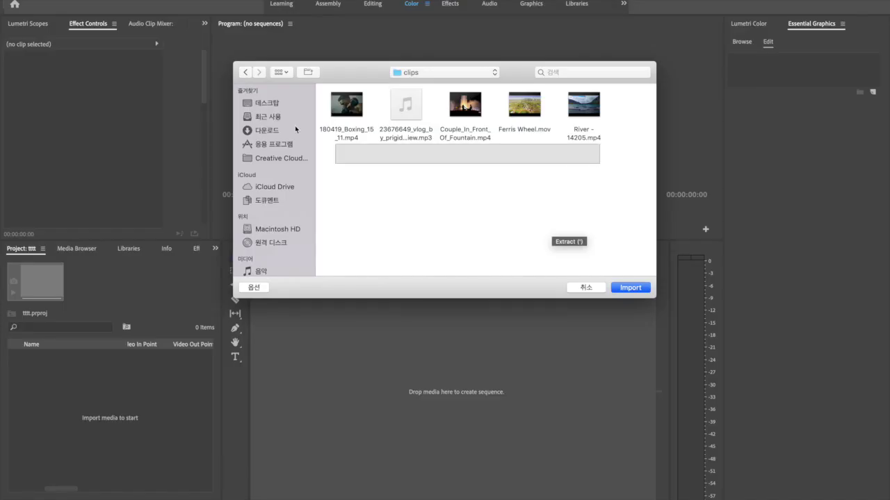
pyautogui.press('super+a')
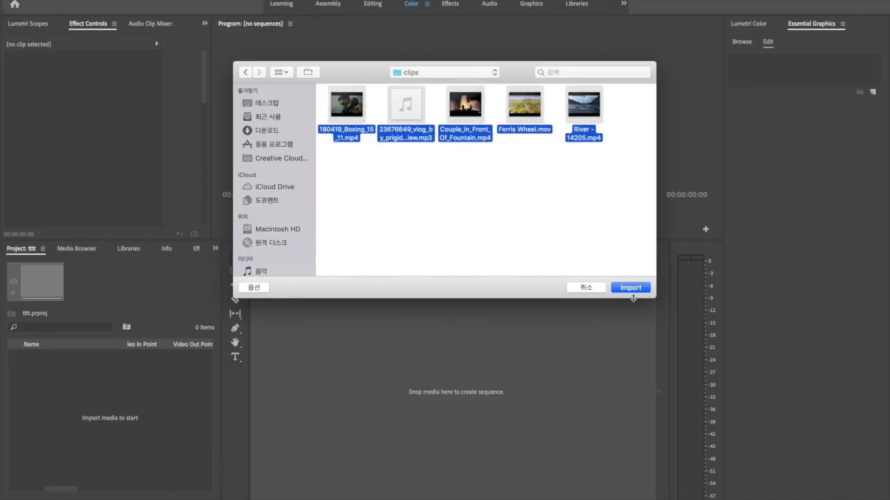
pyautogui.click(635, 288)
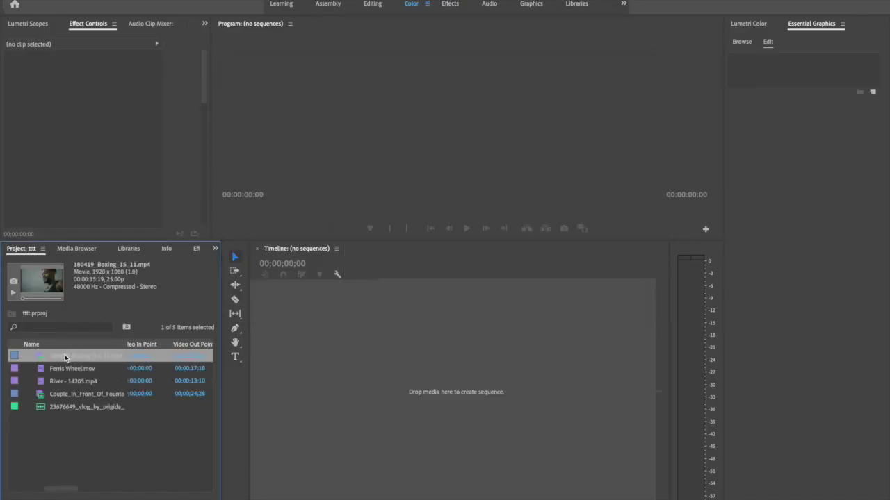
pyautogui.moveTo(65, 358); pyautogui.dragTo(320, 388)
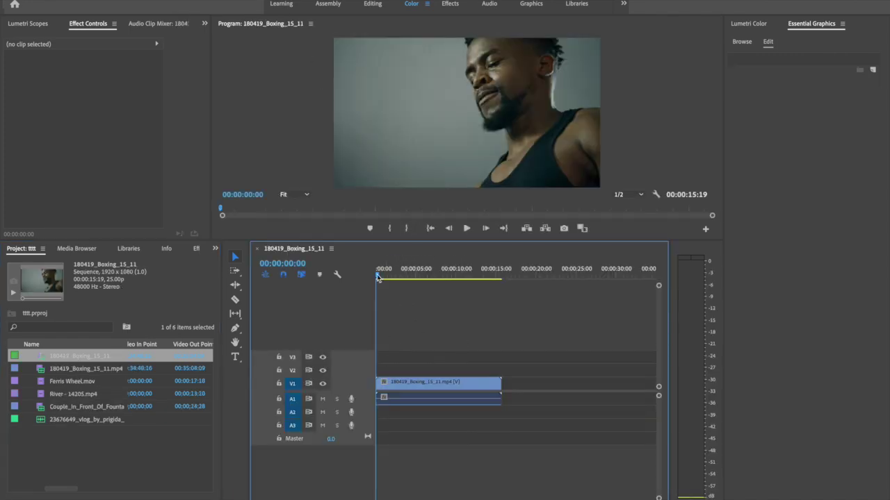
pyautogui.moveTo(378, 275); pyautogui.dragTo(407, 278)
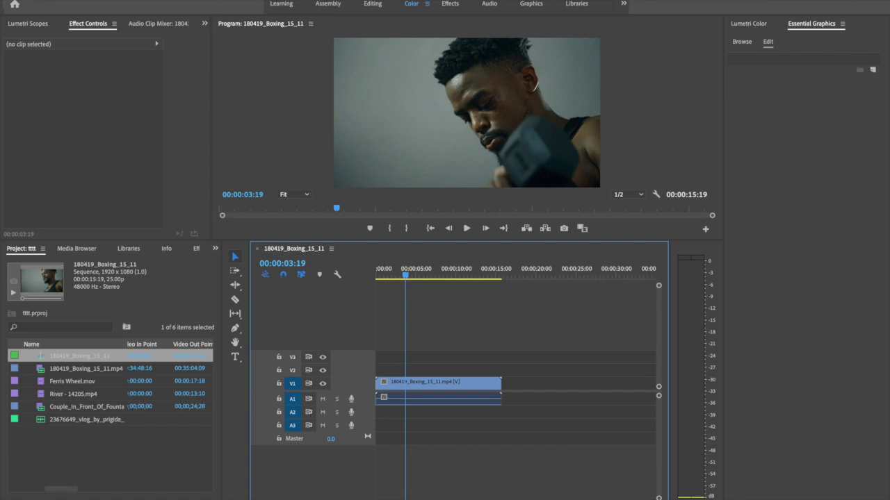
# - Add 7 more video tracks to the sequence
pyautogui.click(164, 0)
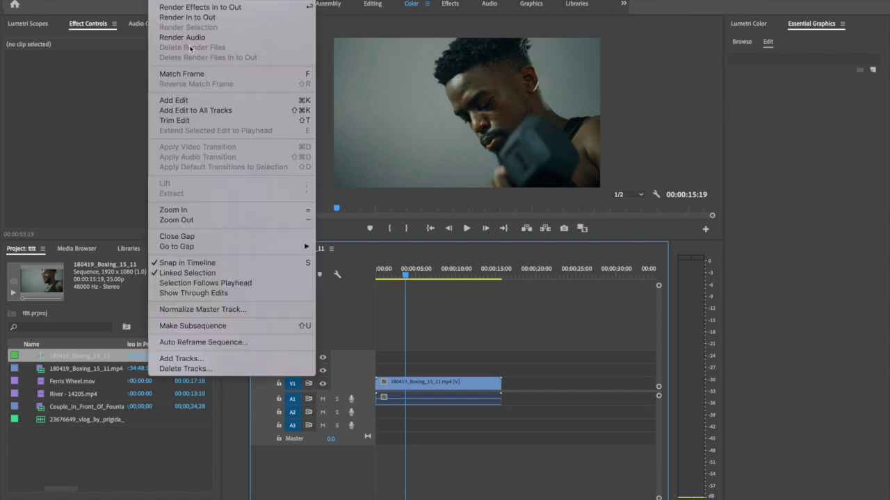
pyautogui.click(203, 359)
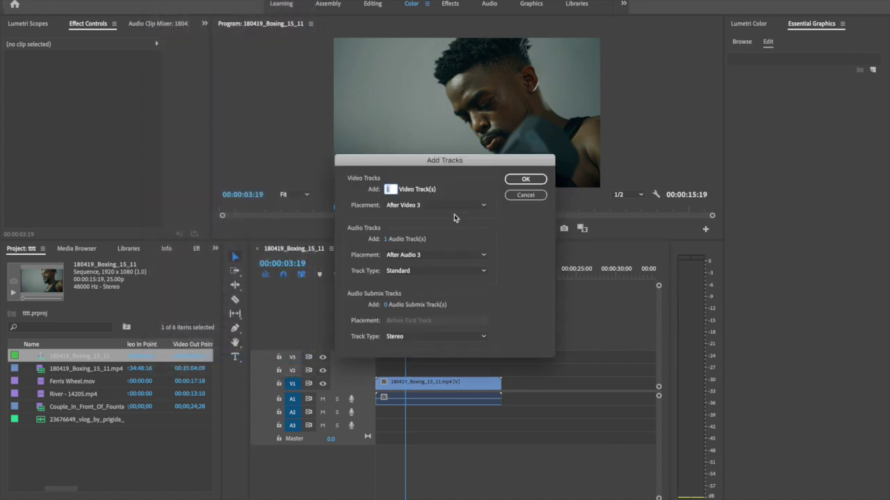
pyautogui.write('7')
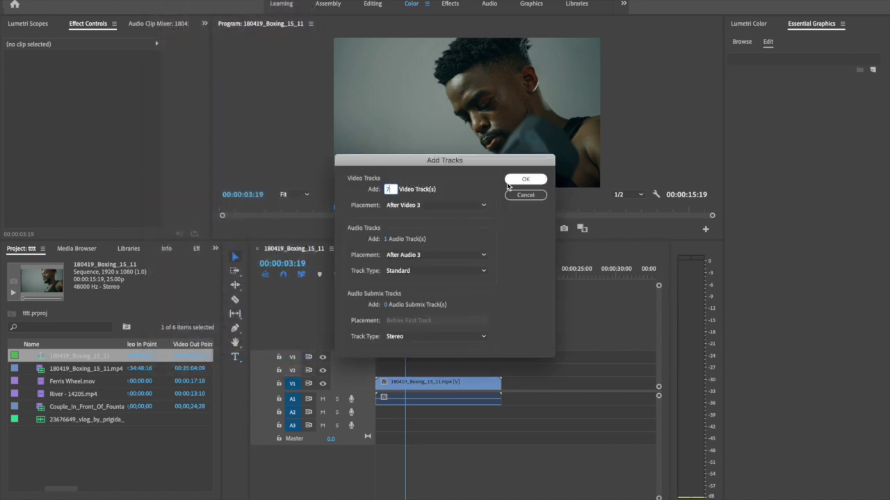
pyautogui.click(525, 180)
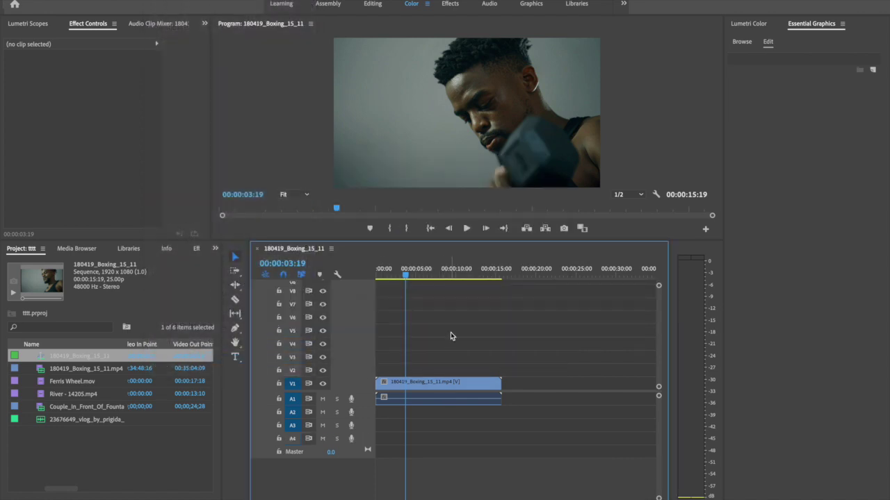
pyautogui.moveTo(407, 273); pyautogui.dragTo(417, 273)
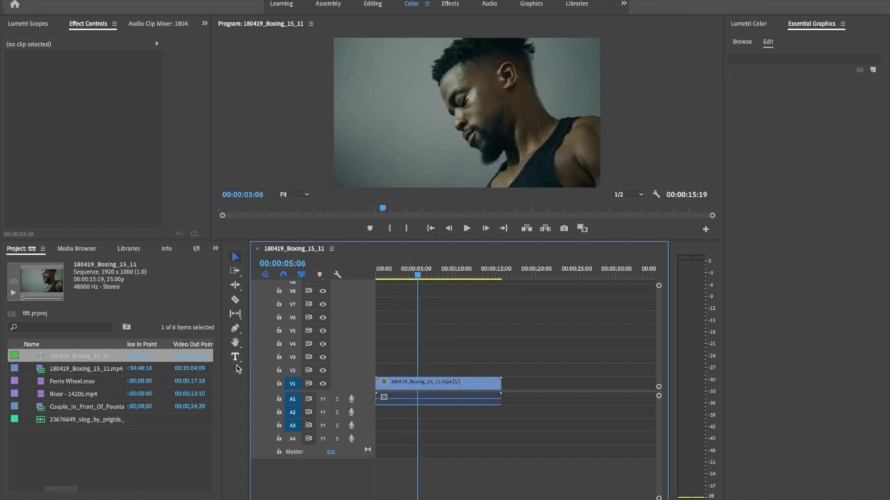
# - Create a 1920×1080 adjustment layer and place it on track V8
pyautogui.click(201, 487)
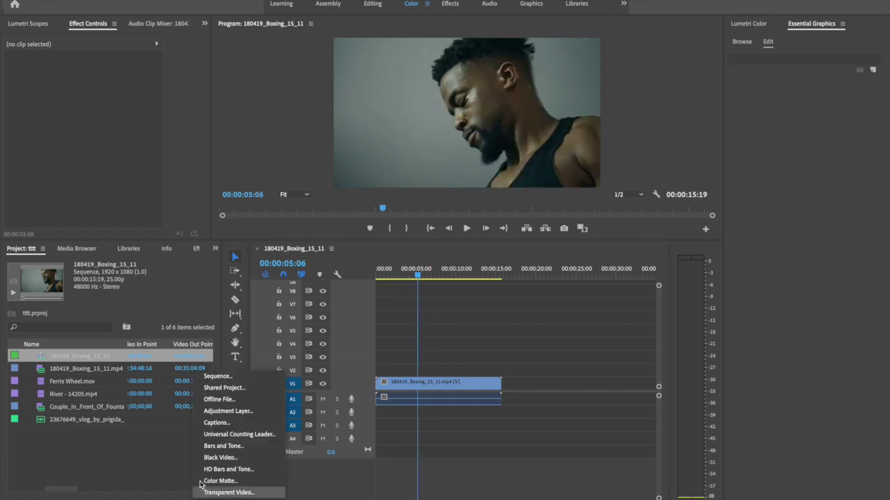
pyautogui.click(229, 411)
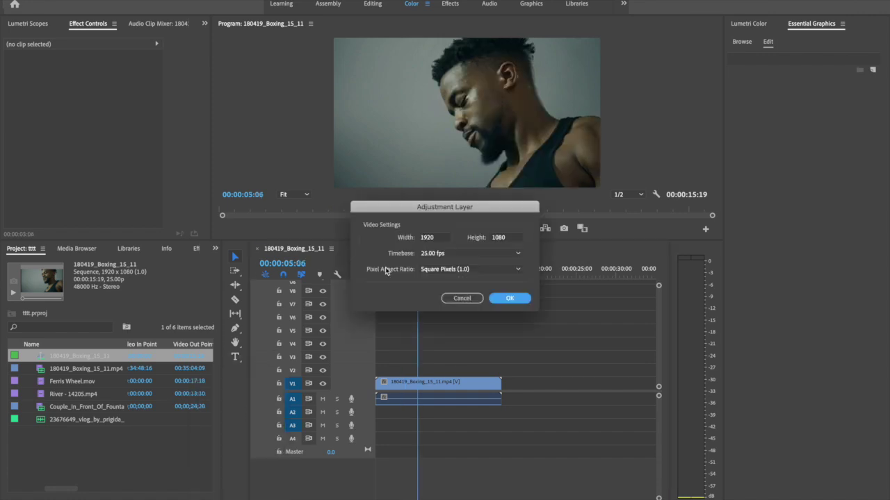
pyautogui.click(496, 299)
pyautogui.moveTo(58, 357); pyautogui.dragTo(653, 291)
# - Apply the SL GOLD TOBACCO Lumetri creative look to the V8 adjustment layer
pyautogui.moveTo(427, 278)
pyautogui.mouseDown()
pyautogui.moveTo(451, 278)
pyautogui.moveTo(431, 277)
pyautogui.mouseUp()
pyautogui.click(436, 291)
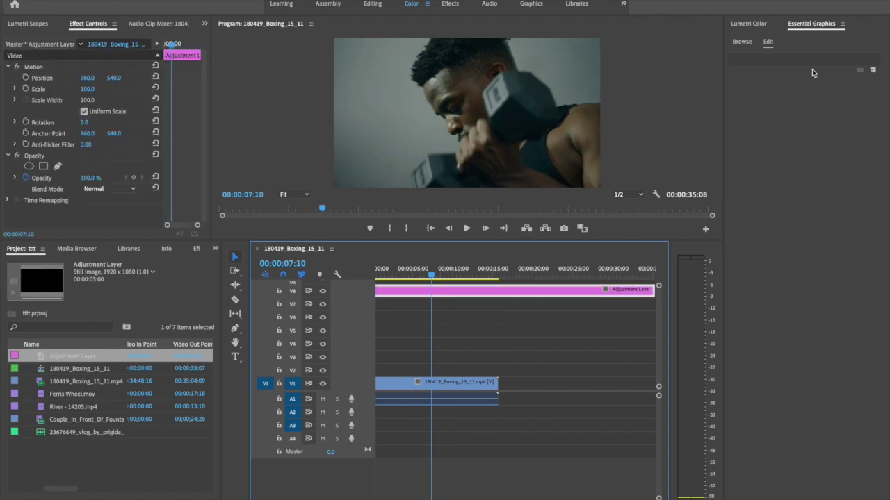
pyautogui.click(748, 24)
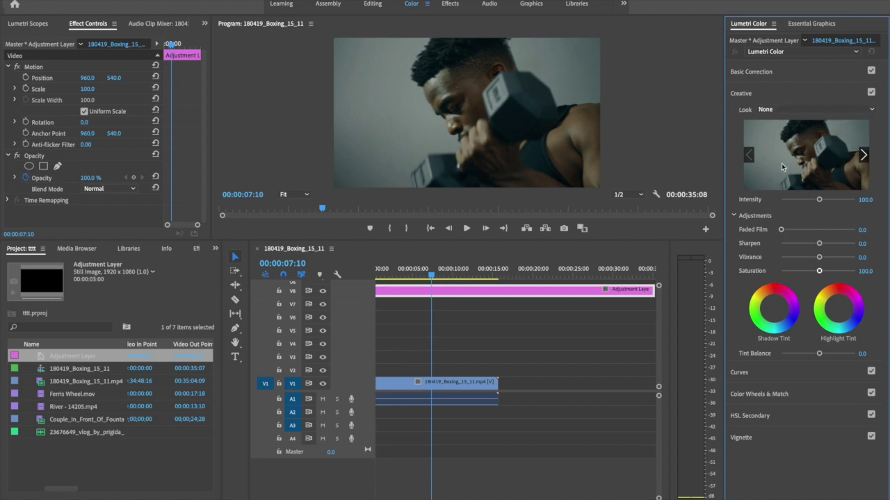
pyautogui.click(870, 110)
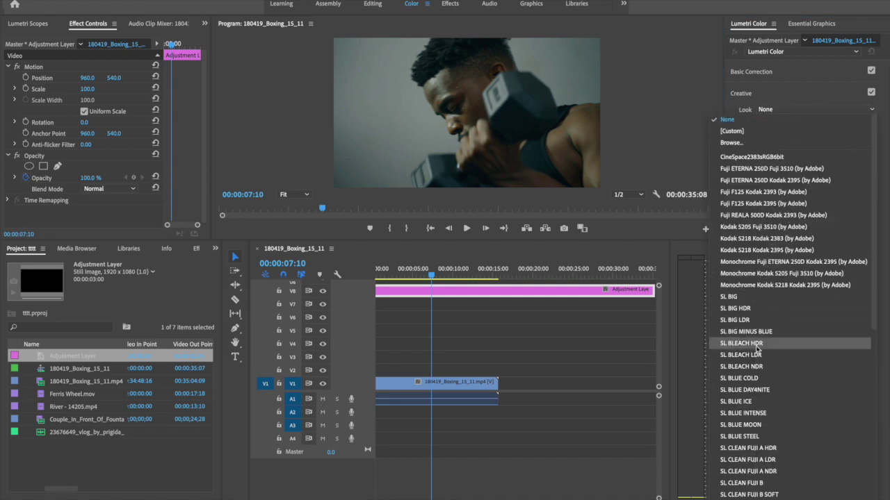
pyautogui.scroll(-10, 754, 425)
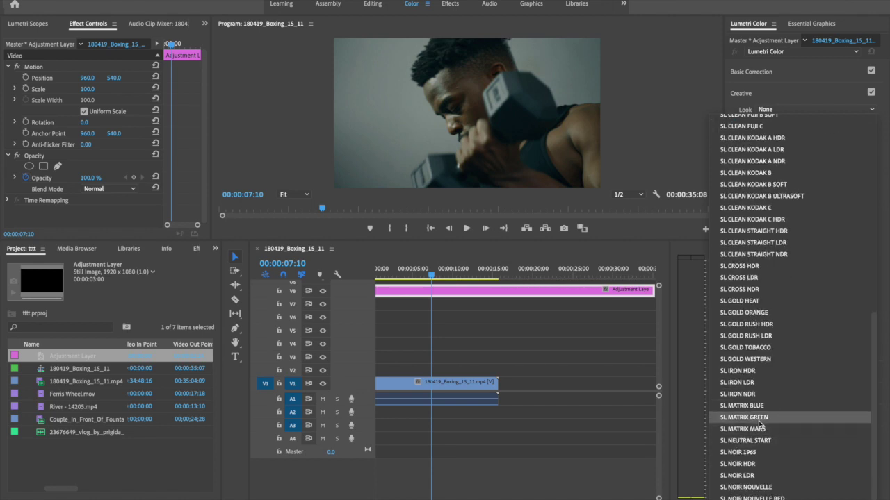
pyautogui.click(758, 348)
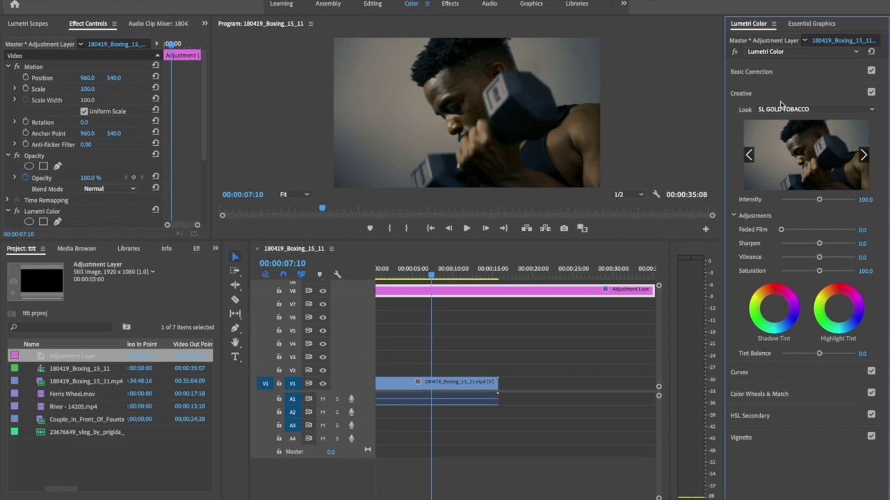
# - In Basic Correction, lift Blacks to 8.6 and raise the Highlights
pyautogui.click(763, 72)
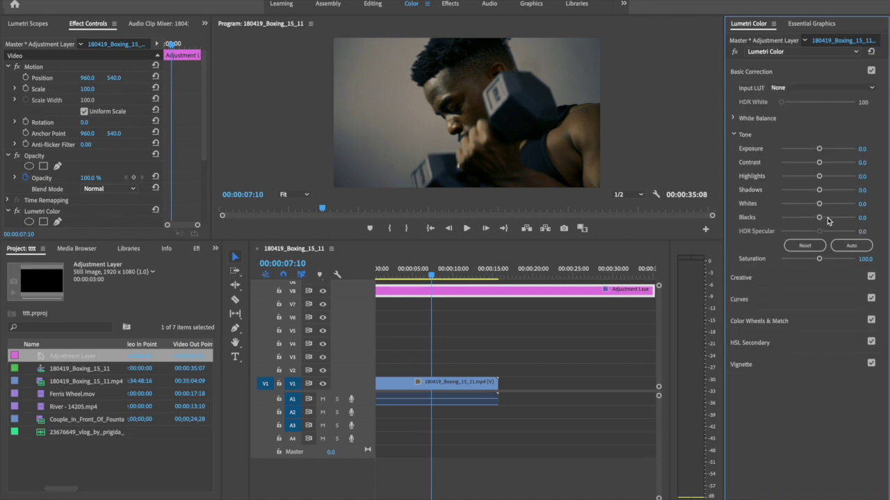
pyautogui.moveTo(820, 219); pyautogui.dragTo(835, 204)
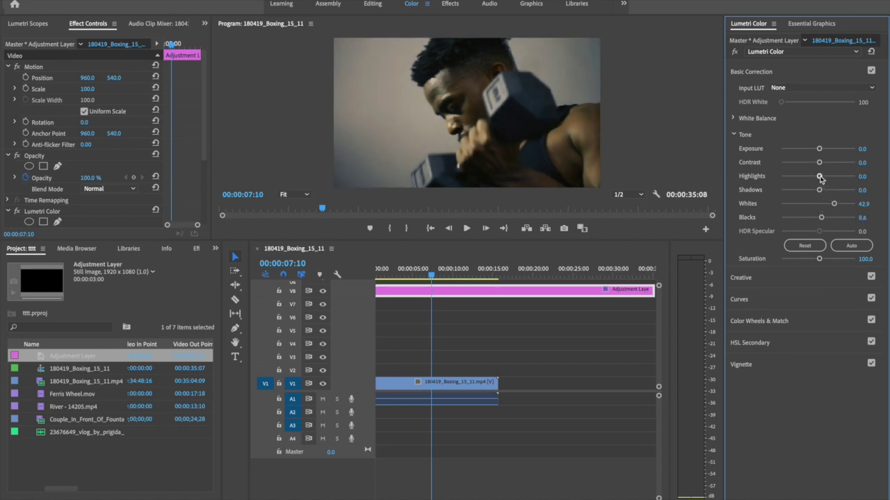
pyautogui.moveTo(820, 179)
pyautogui.mouseDown()
pyautogui.moveTo(838, 180)
pyautogui.moveTo(829, 181)
pyautogui.mouseUp()
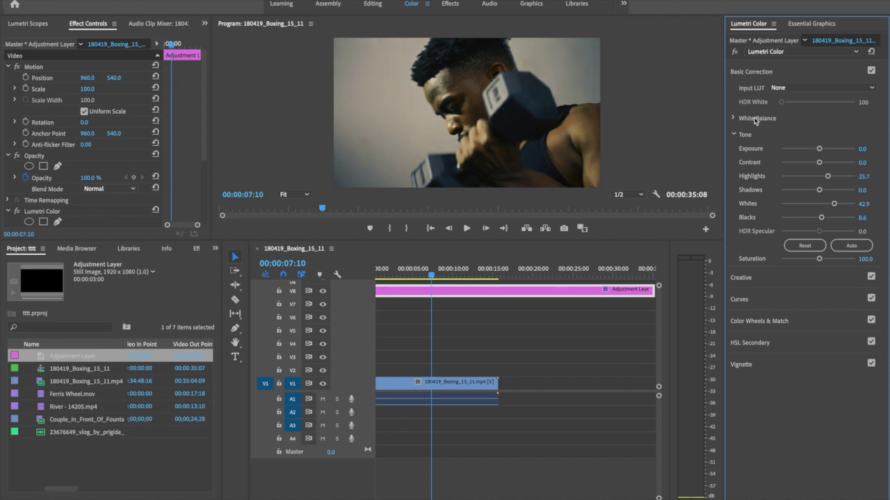
pyautogui.click(742, 72)
# - In Creative, set Sharpen to 27.1 and Saturation to 121.4, then preview the grade
pyautogui.click(734, 98)
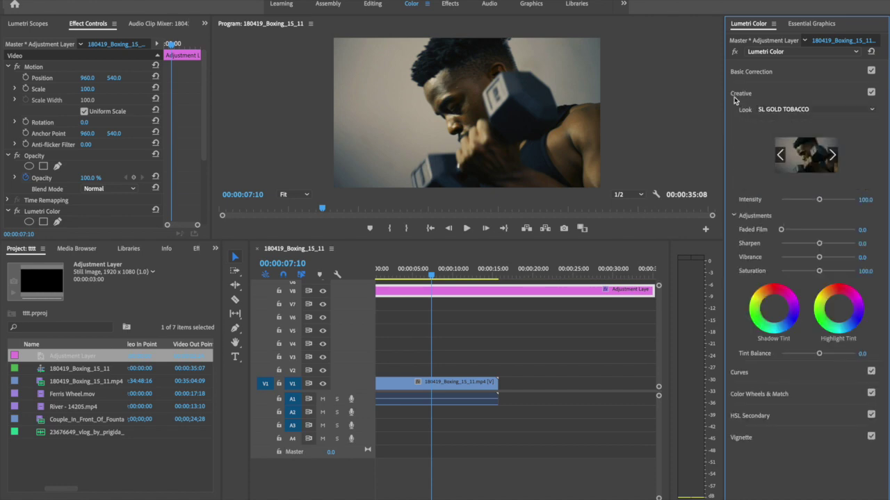
pyautogui.moveTo(818, 243)
pyautogui.mouseDown()
pyautogui.moveTo(848, 244)
pyautogui.moveTo(829, 248)
pyautogui.mouseUp()
pyautogui.moveTo(833, 274); pyautogui.dragTo(825, 275)
pyautogui.moveTo(437, 280); pyautogui.dragTo(420, 414)
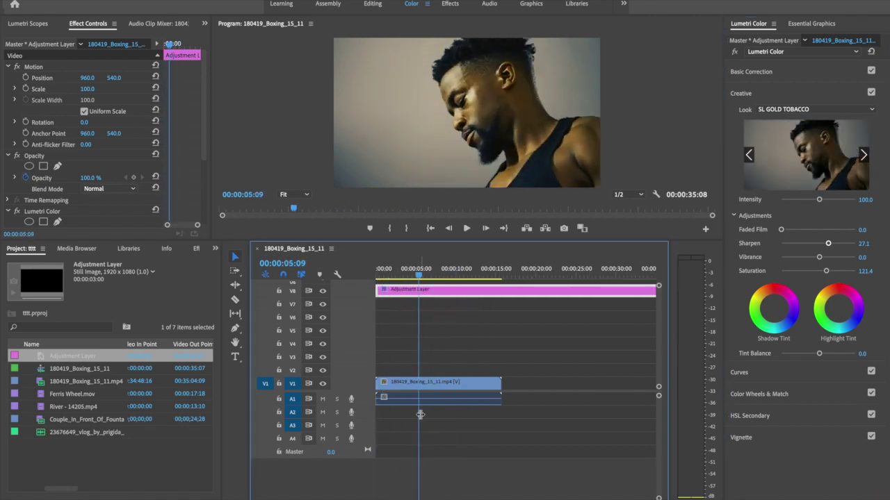
pyautogui.click(410, 375)
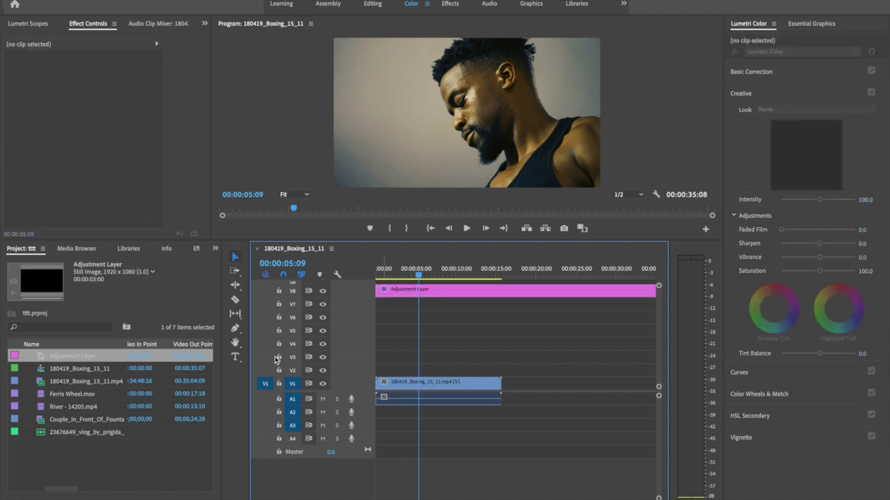
# - Type 'MOVIE' and 'TITLE' on two lines in a text box on the frame
pyautogui.click(236, 358)
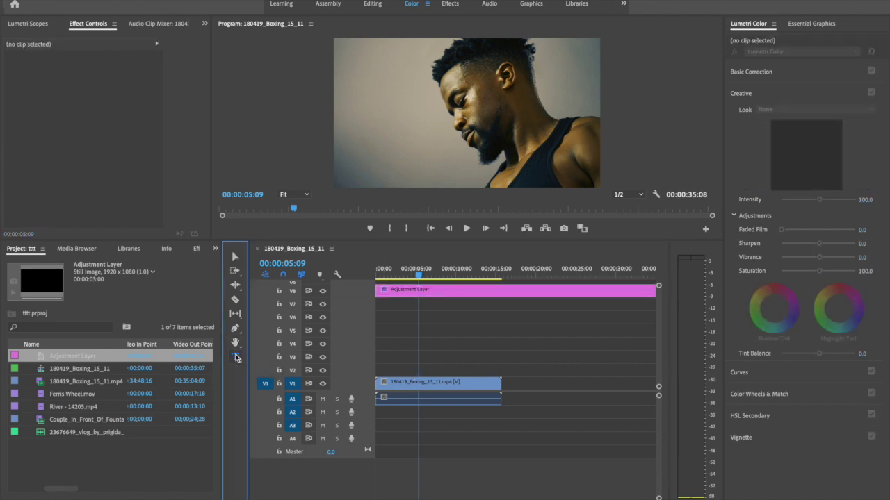
pyautogui.click(415, 119)
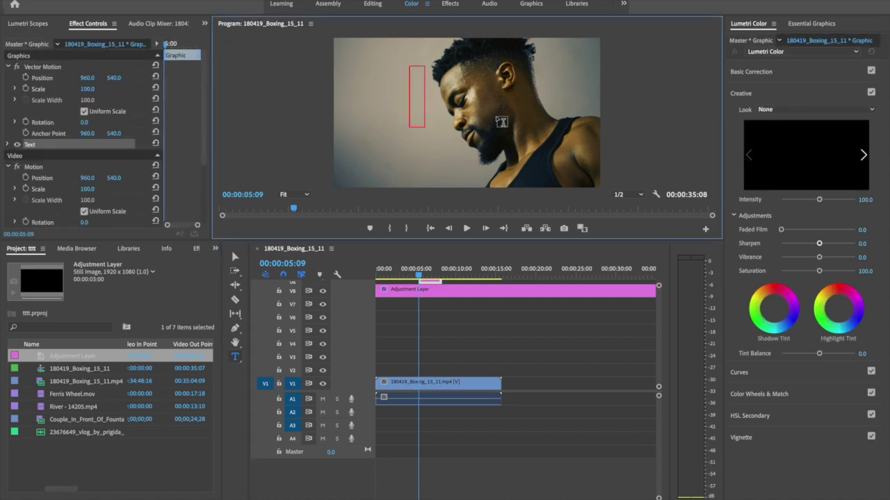
pyautogui.write('mo')
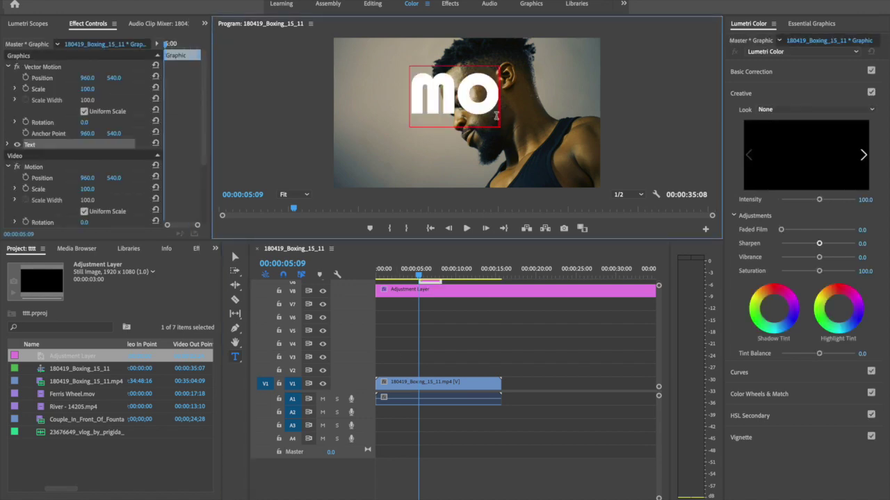
pyautogui.write('vie')
pyautogui.press('Return')
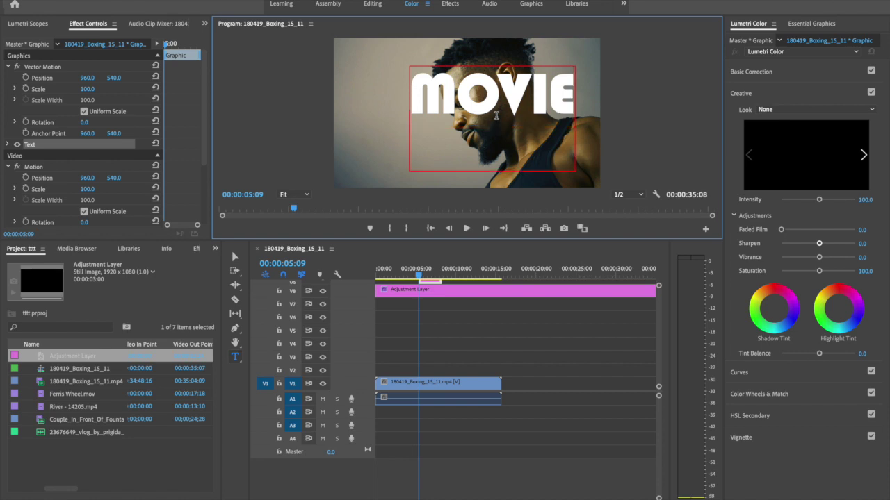
pyautogui.write('title')
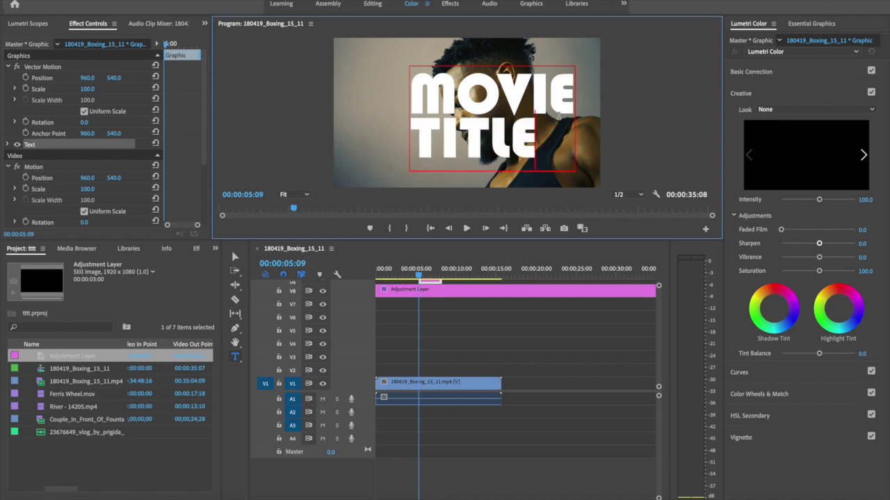
pyautogui.hotkey('ctrl', 'a')
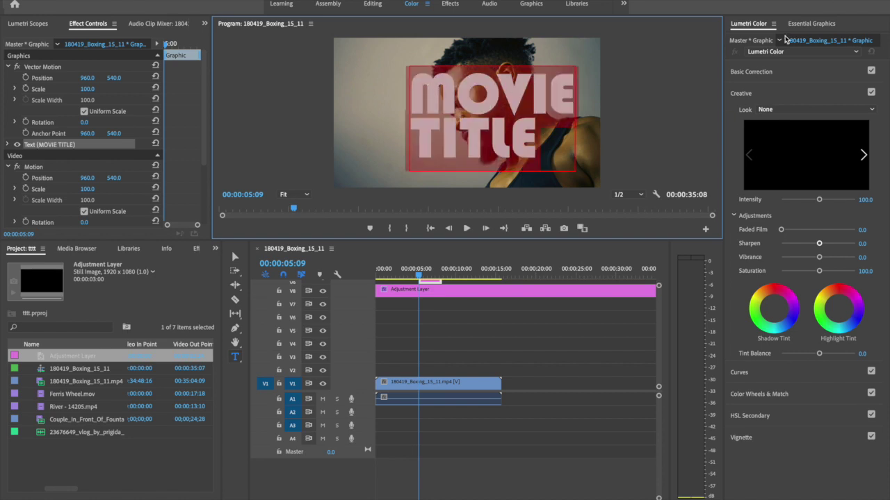
# - Centre the title horizontally and vertically, scale it to 127, and centre-align its lines
pyautogui.click(813, 25)
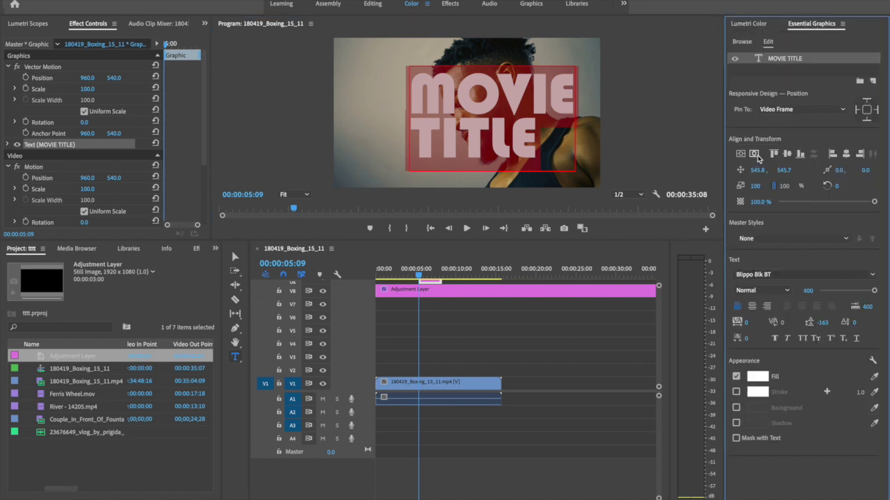
pyautogui.click(747, 154)
pyautogui.click(754, 154)
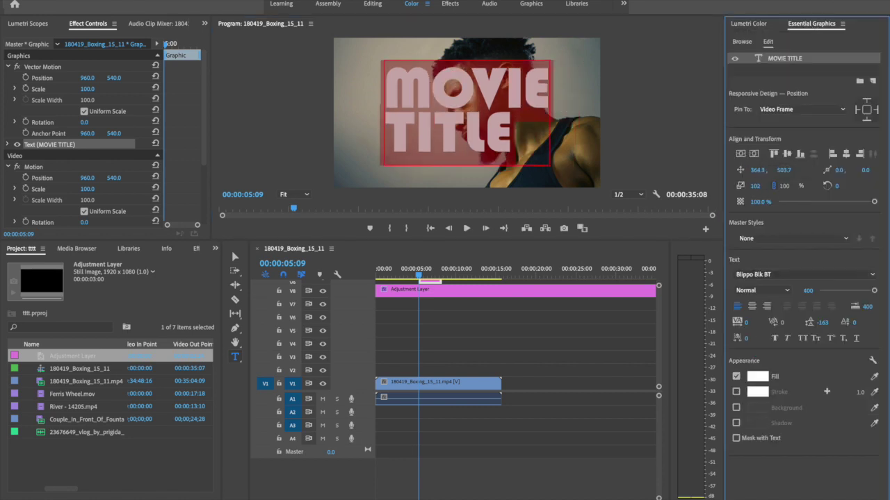
pyautogui.moveTo(755, 187); pyautogui.dragTo(773, 187)
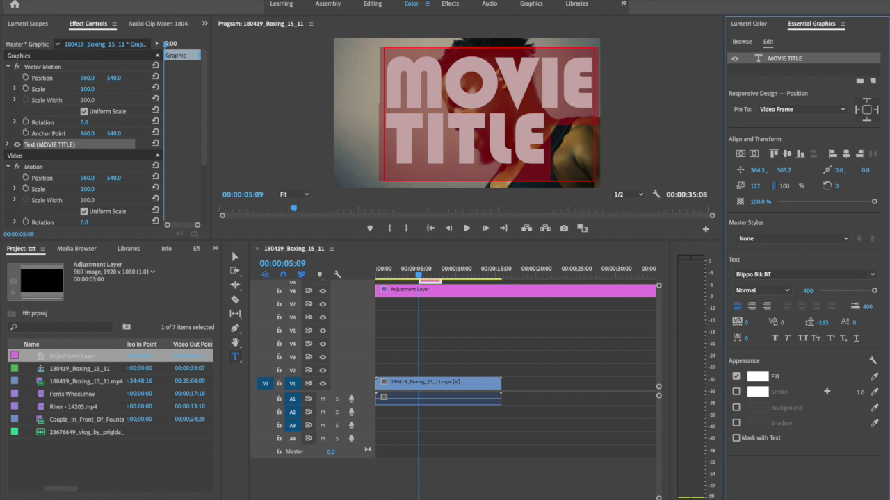
pyautogui.click(752, 306)
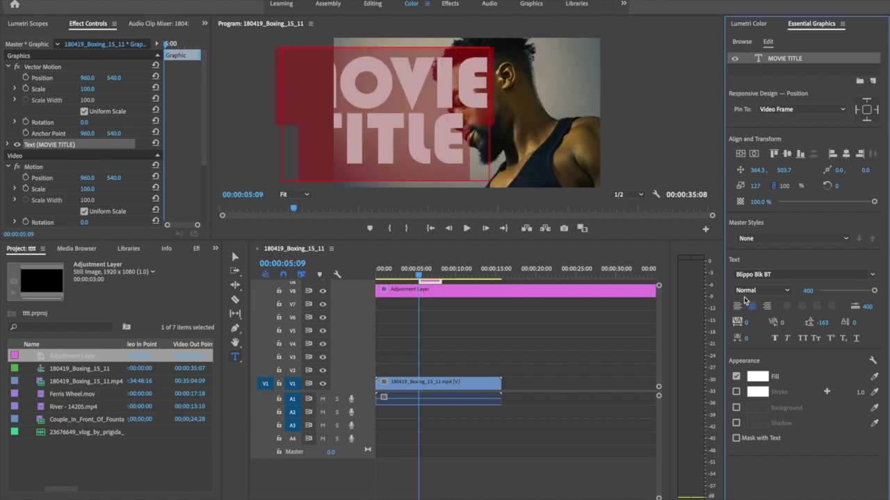
pyautogui.click(741, 153)
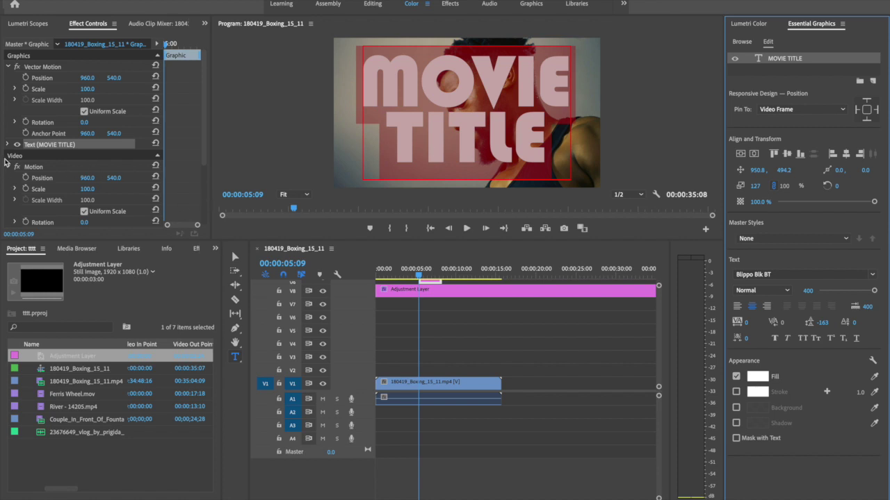
# - Shrink the title to scale 111, re-centre it vertically, and select it as an object
pyautogui.click(9, 144)
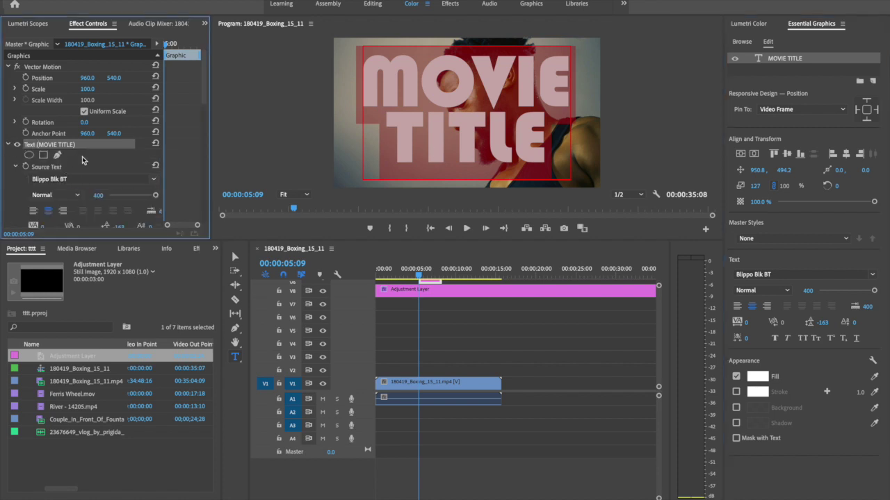
pyautogui.scroll(-2, 80, 190)
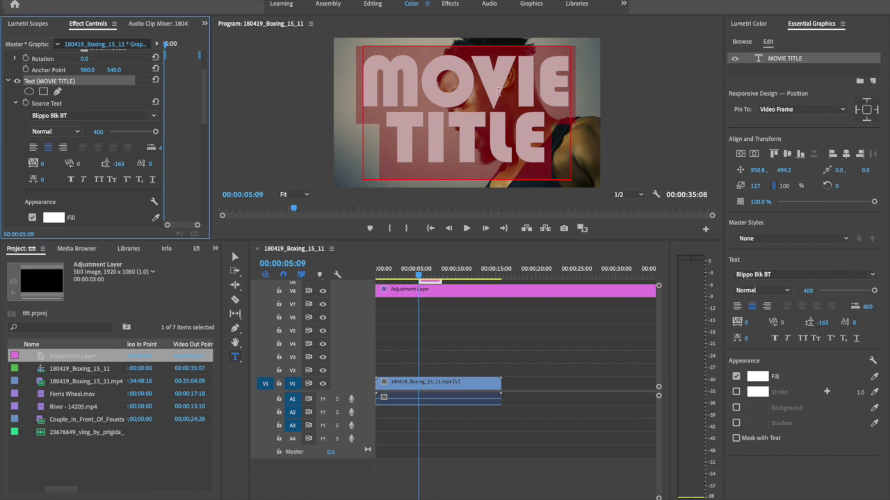
pyautogui.click(759, 192)
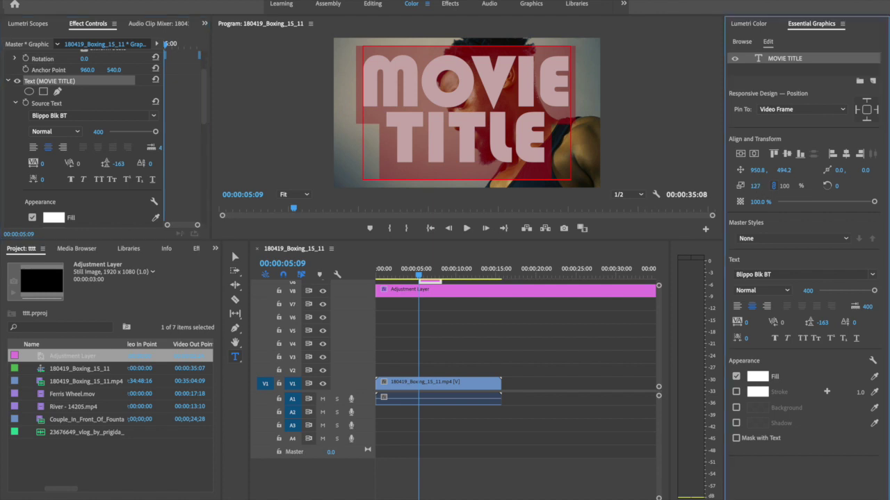
pyautogui.moveTo(756, 186); pyautogui.dragTo(741, 186)
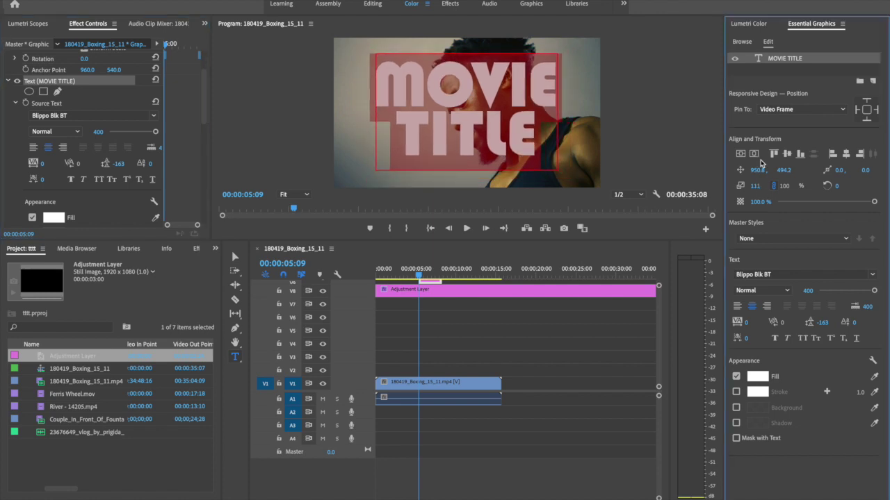
pyautogui.click(754, 154)
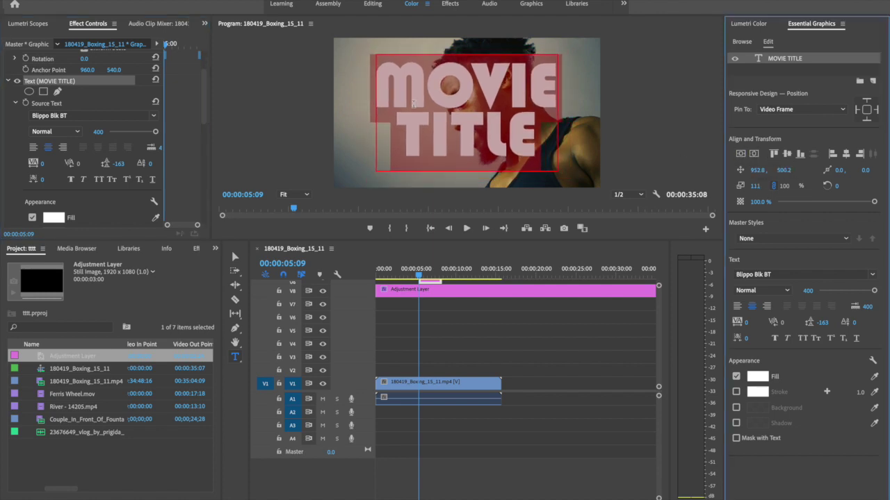
pyautogui.click(235, 257)
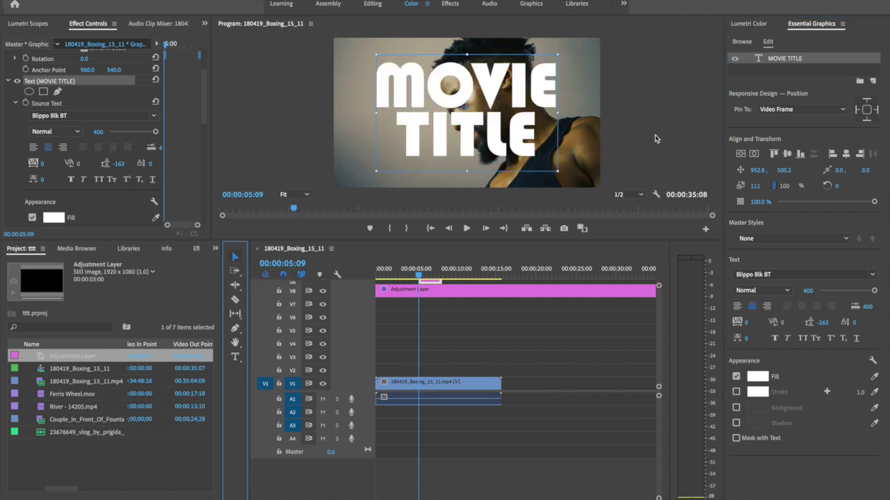
# - Set the title's fill colour to black and switch to the Effects panel
pyautogui.click(760, 379)
pyautogui.moveTo(24, 204); pyautogui.dragTo(8, 193)
pyautogui.click(243, 184)
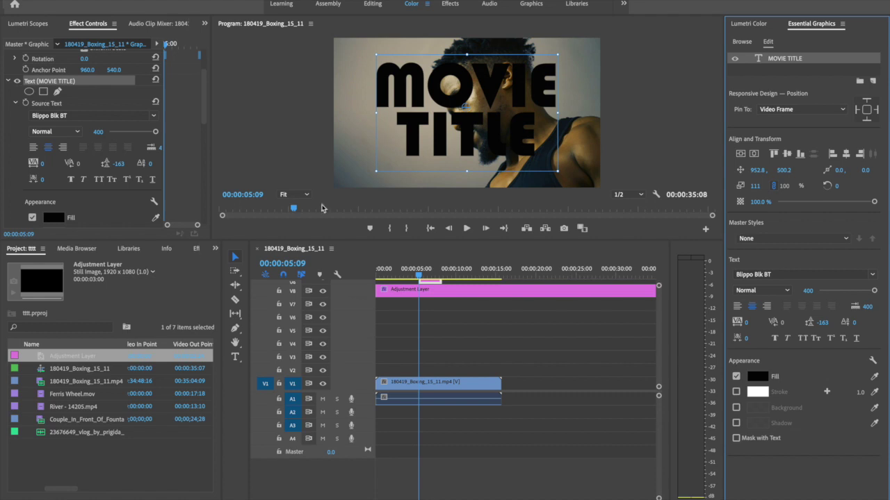
pyautogui.click(215, 249)
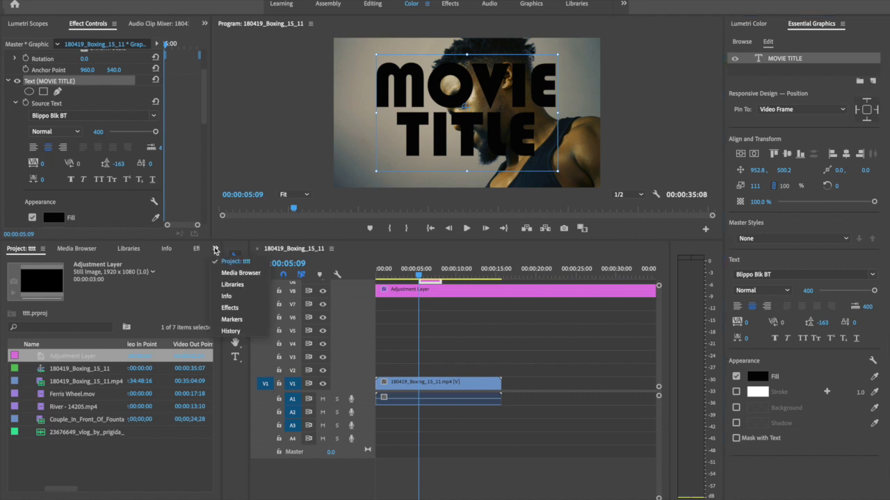
pyautogui.click(229, 307)
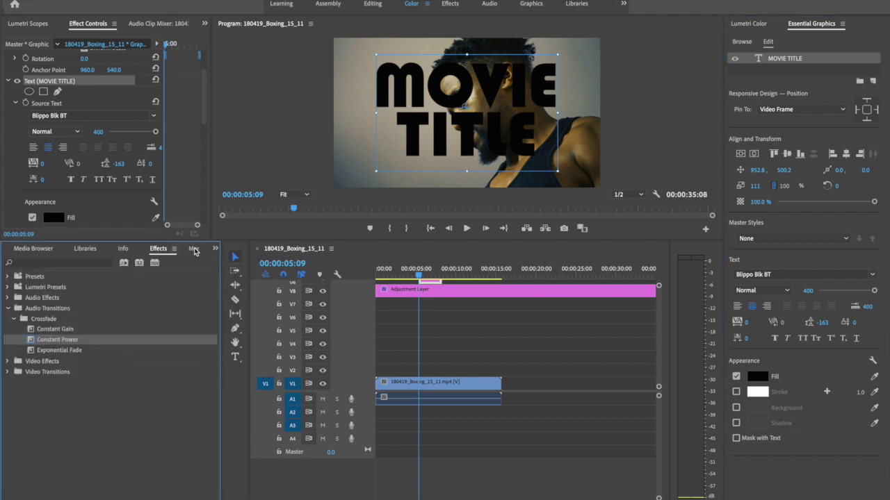
# - Search 'alpha ad' and drop Keying > Alpha Adjust onto the MOVIE TITLE clip on V2
pyautogui.click(70, 264)
pyautogui.write('a')
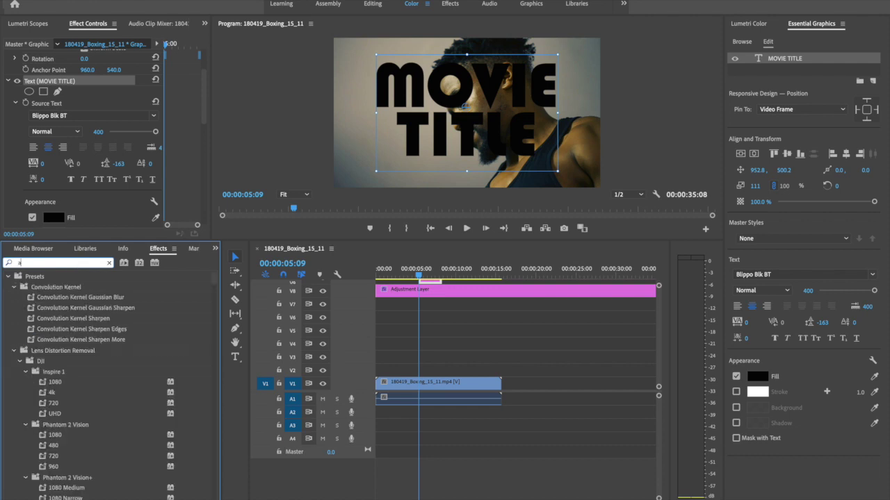
pyautogui.write('lpha')
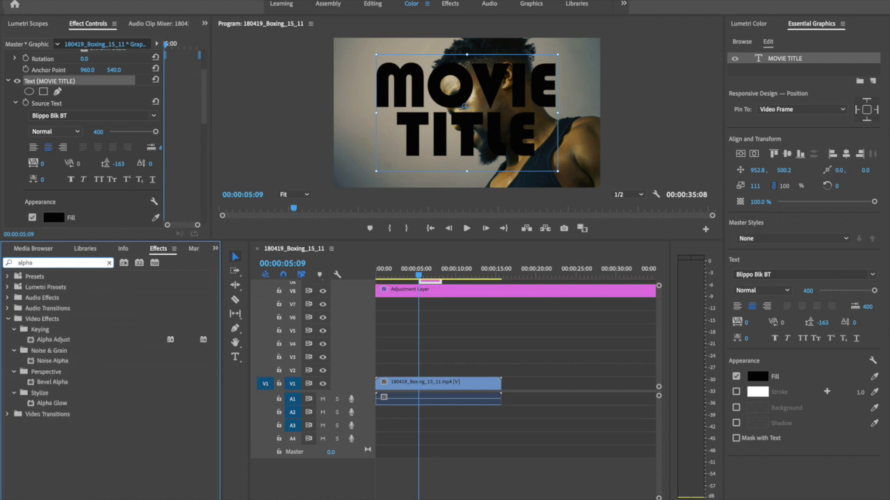
pyautogui.write(' ad')
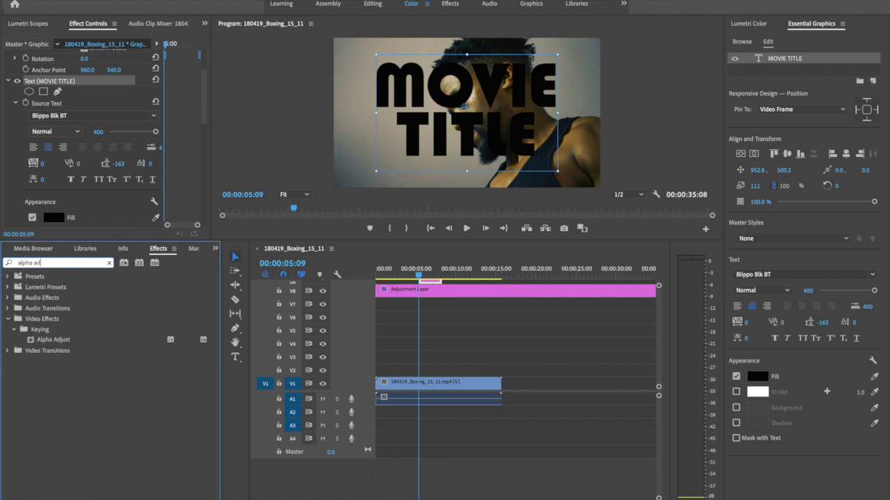
pyautogui.click(46, 330)
pyautogui.click(47, 343)
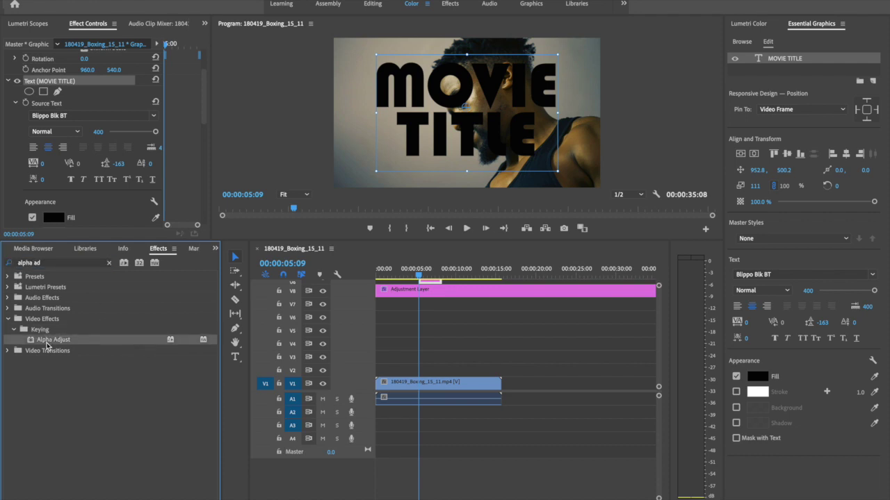
pyautogui.moveTo(49, 344); pyautogui.dragTo(414, 324)
pyautogui.moveTo(414, 324); pyautogui.dragTo(499, 369)
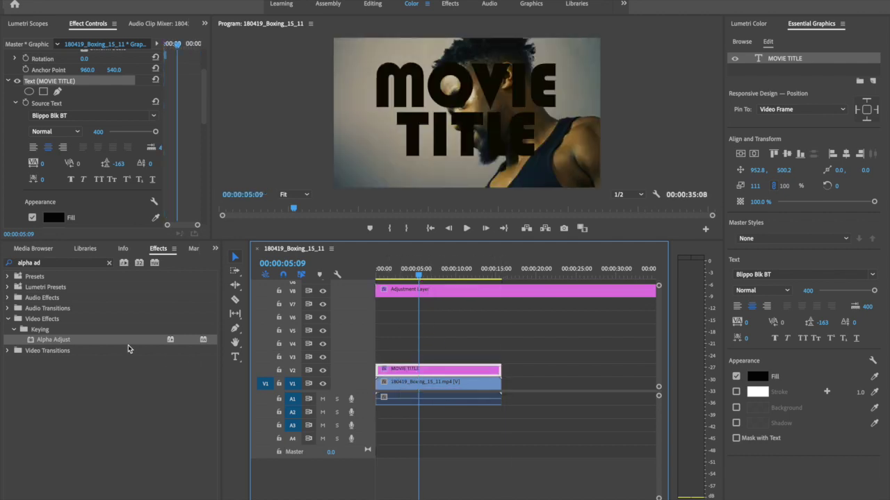
pyautogui.moveTo(67, 339); pyautogui.dragTo(403, 373)
pyautogui.moveTo(417, 267)
pyautogui.mouseDown()
pyautogui.moveTo(399, 269)
pyautogui.moveTo(447, 268)
pyautogui.moveTo(418, 268)
pyautogui.mouseUp()
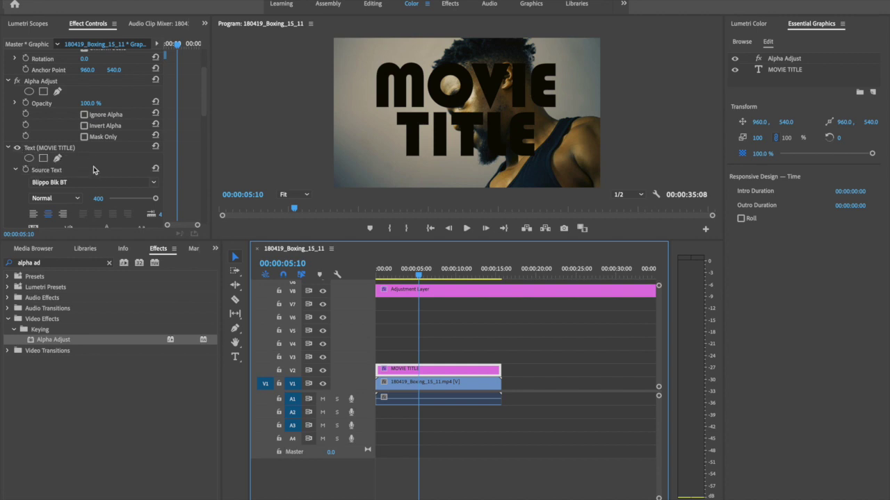
# - Tick Invert Alpha in the title's Alpha Adjust effect and preview the footage-filled letters
pyautogui.scroll(-5, 64, 176)
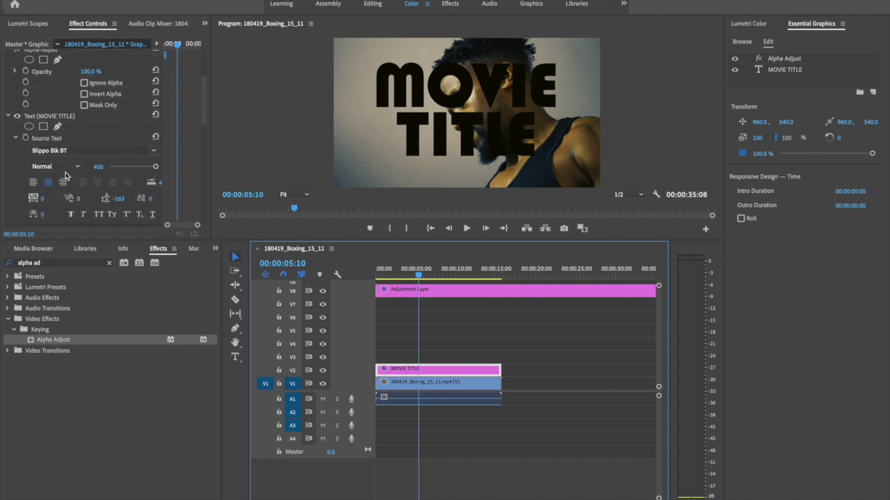
pyautogui.scroll(-5, 66, 176)
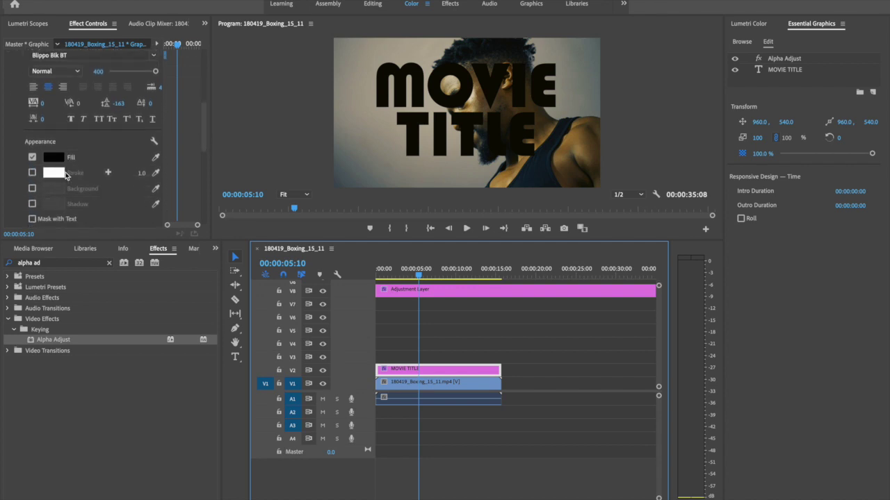
pyautogui.scroll(-2, 65, 175)
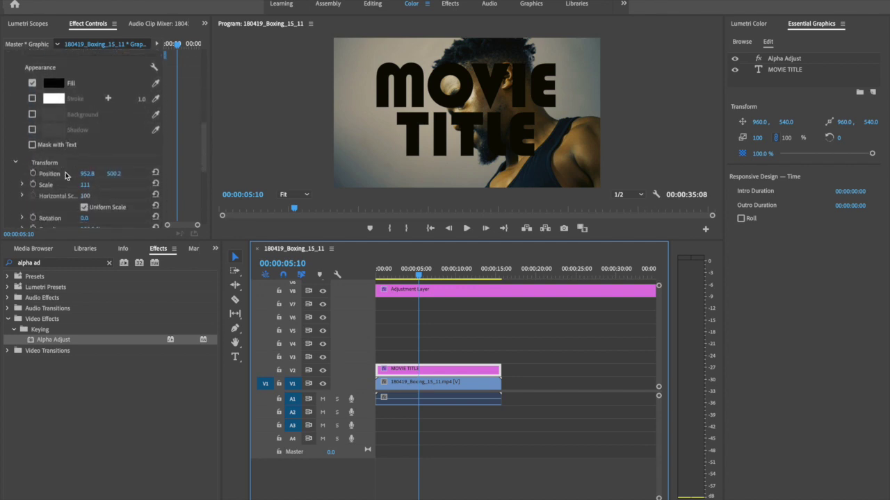
pyautogui.scroll(6, 65, 176)
pyautogui.scroll(7, 66, 176)
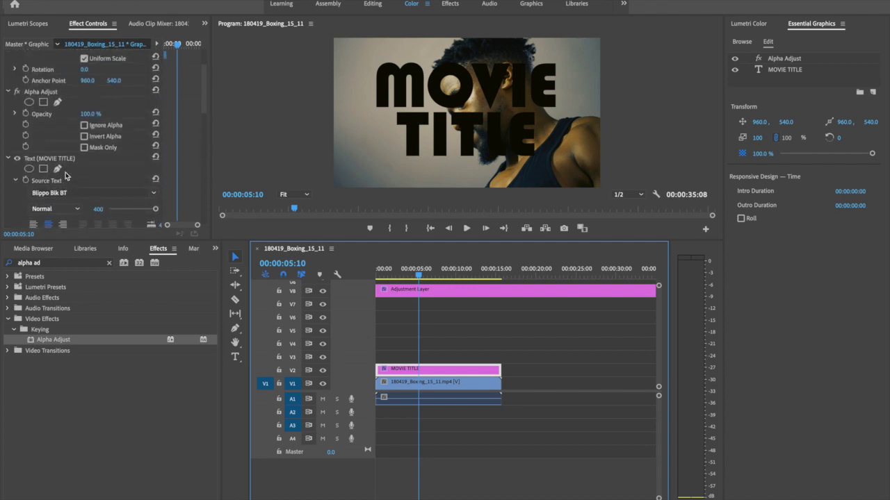
pyautogui.click(66, 159)
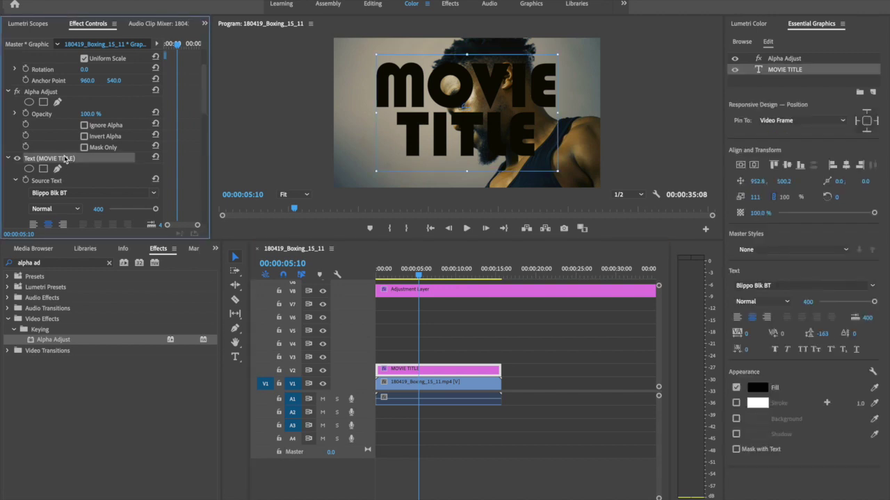
pyautogui.click(53, 93)
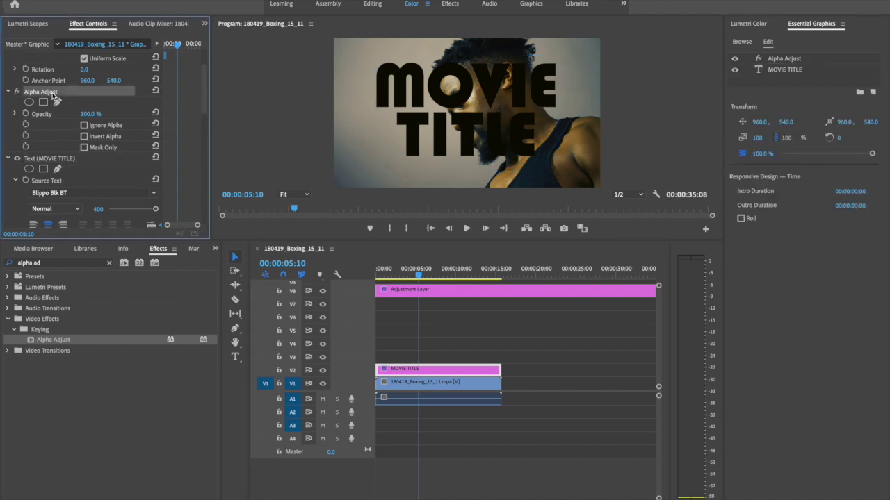
pyautogui.click(84, 137)
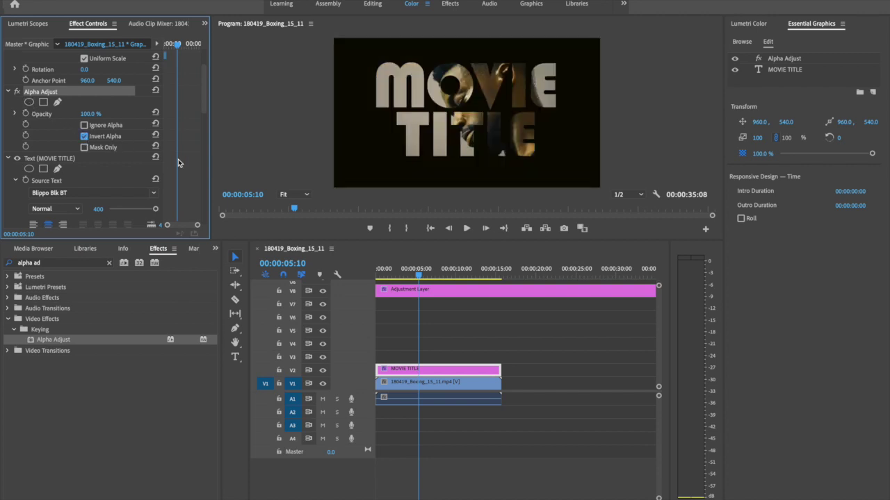
pyautogui.moveTo(421, 276)
pyautogui.mouseDown()
pyautogui.moveTo(439, 294)
pyautogui.moveTo(420, 293)
pyautogui.moveTo(408, 278)
pyautogui.mouseUp()
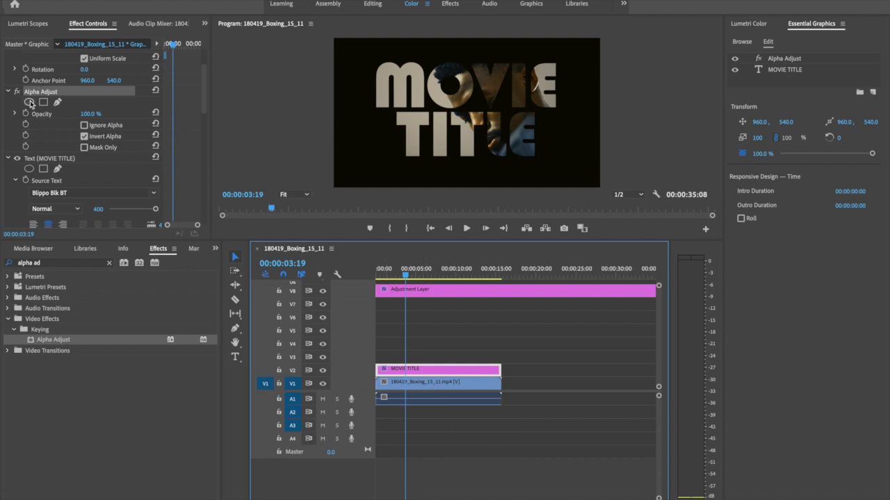
pyautogui.scroll(2, 30, 104)
# - Add a rectangle mask to the title's Opacity and set it to Inverted
pyautogui.scroll(-6, 30, 104)
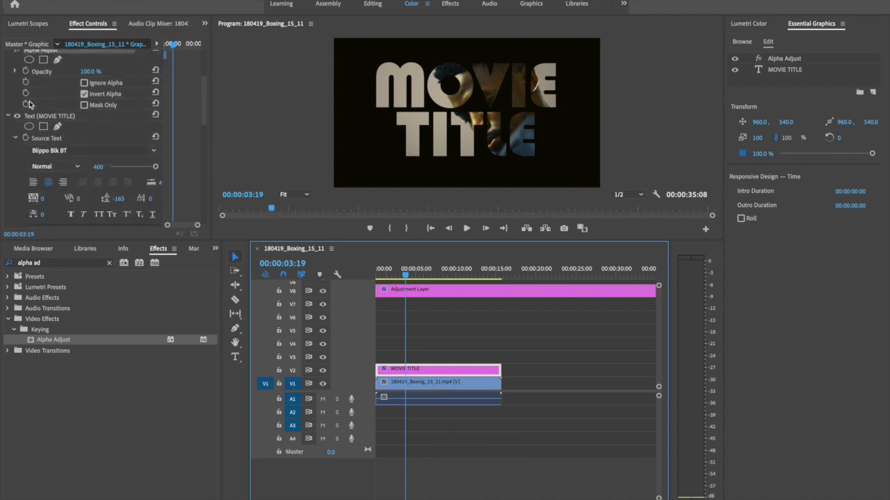
pyautogui.click(8, 95)
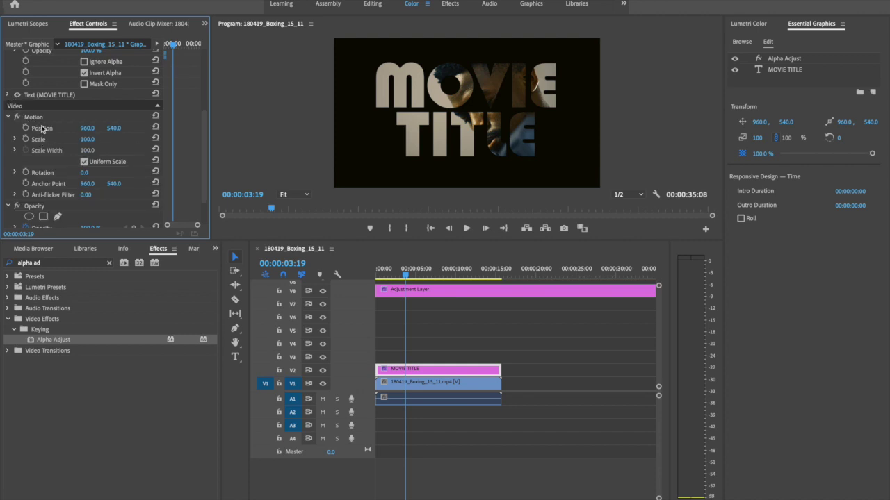
pyautogui.scroll(-2, 38, 146)
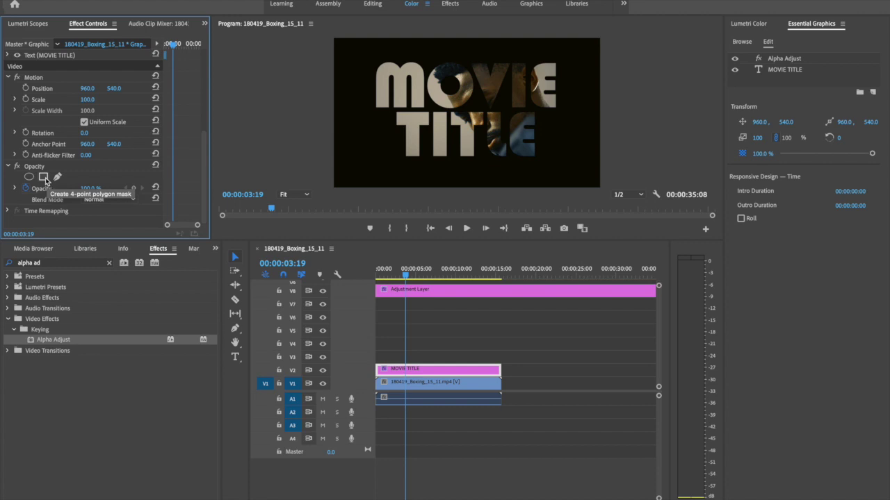
pyautogui.click(43, 178)
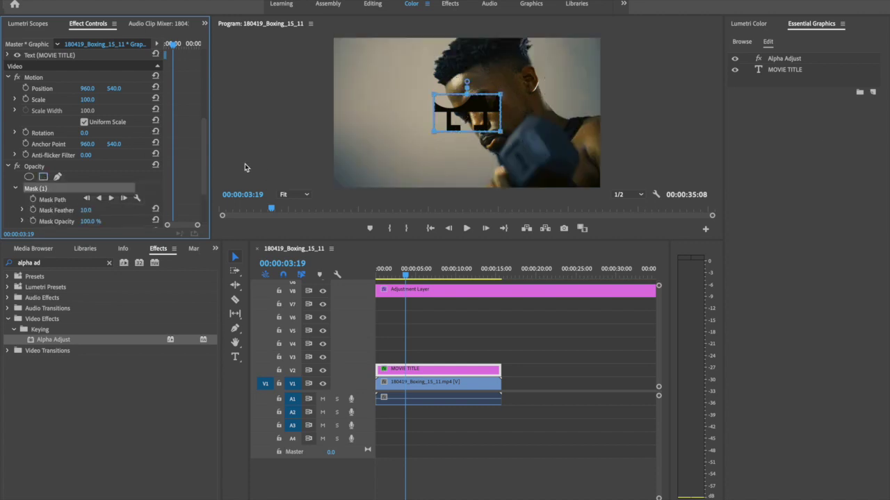
pyautogui.scroll(-3, 96, 197)
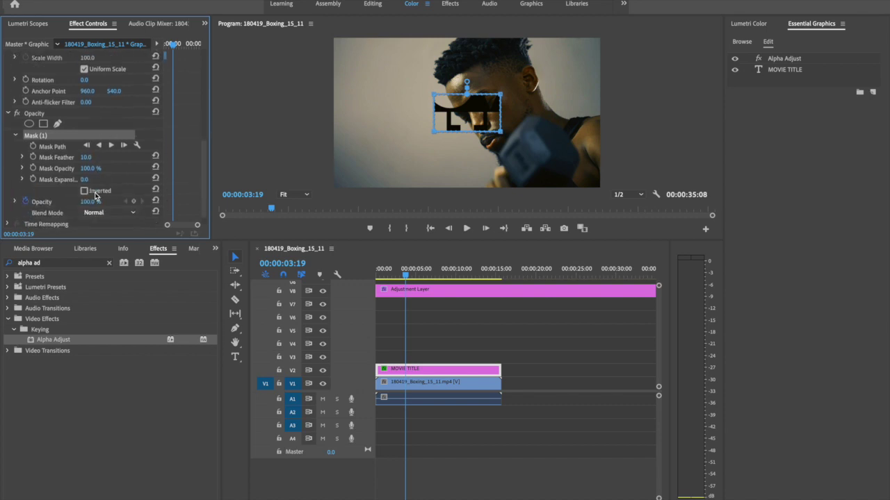
pyautogui.click(84, 191)
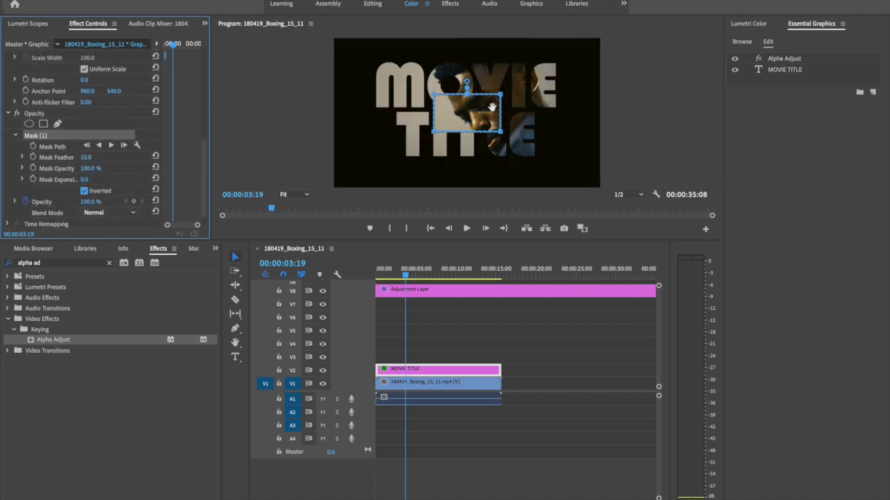
# - Drag the mask handles out into a wide horizontal band across the frame's middle
pyautogui.click(409, 82)
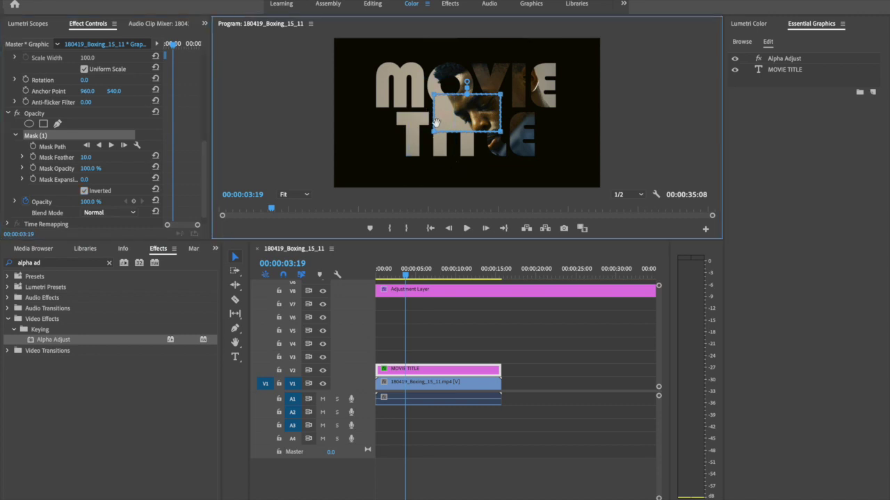
pyautogui.moveTo(435, 135); pyautogui.dragTo(302, 136)
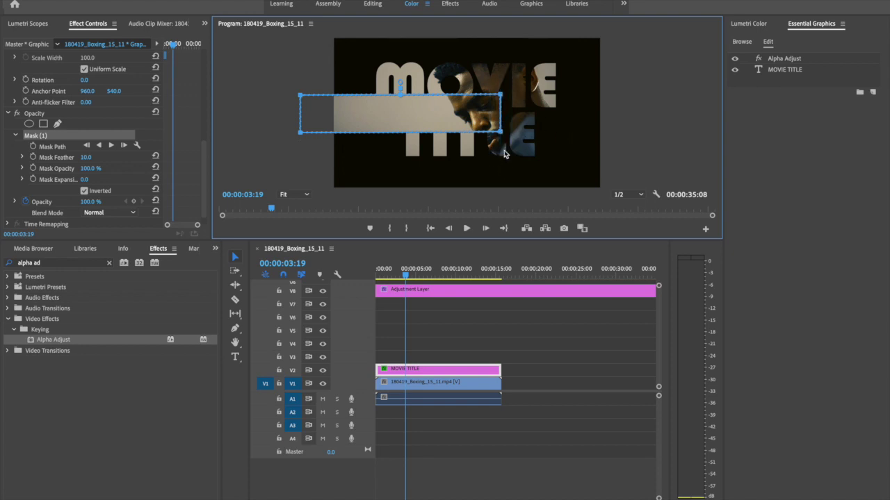
pyautogui.moveTo(501, 132); pyautogui.dragTo(549, 144)
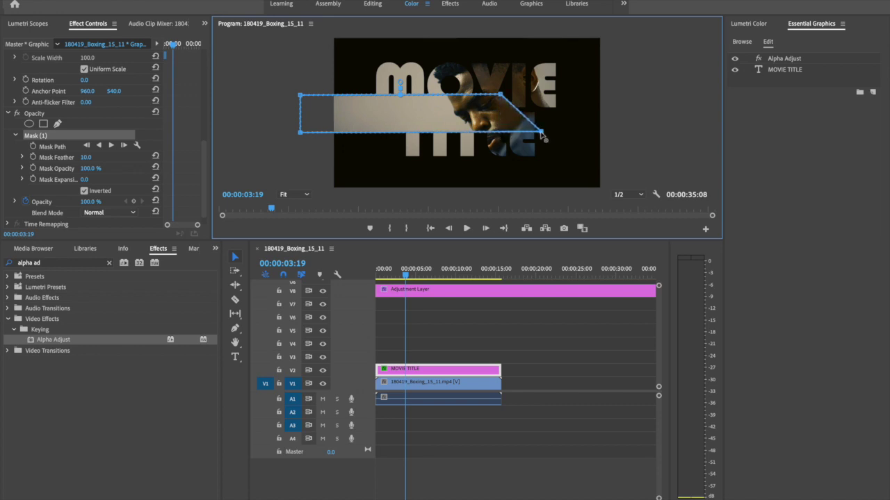
pyautogui.hotkey('ctrl', 'z')
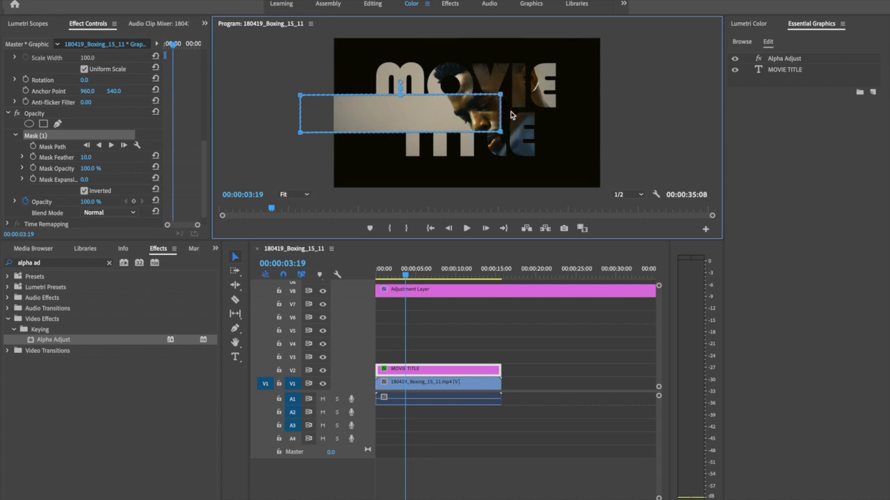
pyautogui.moveTo(502, 97); pyautogui.dragTo(634, 96)
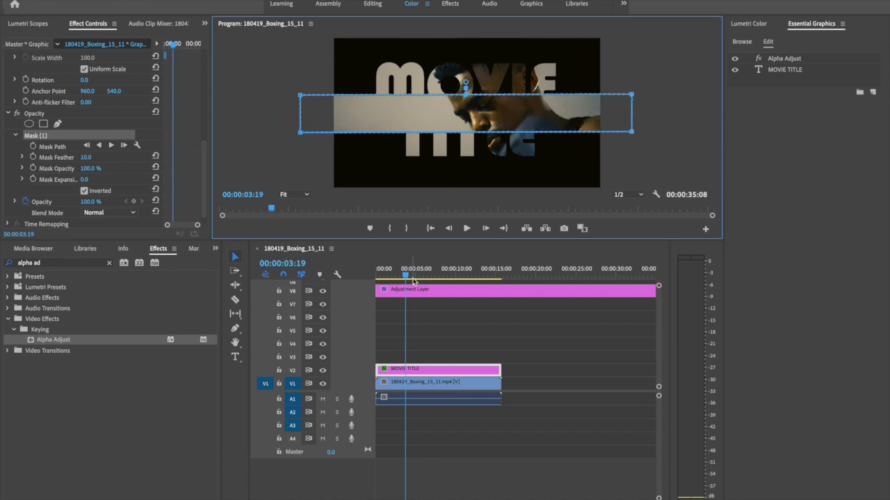
pyautogui.moveTo(406, 275)
pyautogui.mouseDown()
pyautogui.moveTo(416, 275)
pyautogui.moveTo(399, 276)
pyautogui.moveTo(410, 278)
pyautogui.mouseUp()
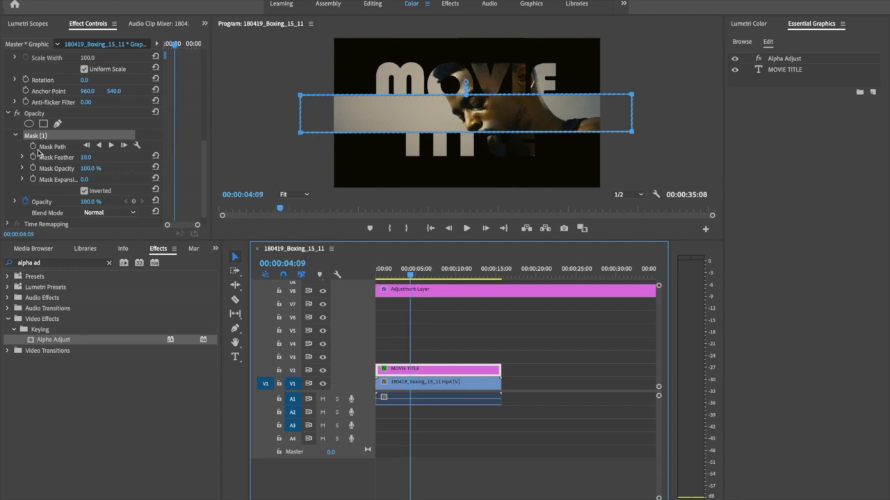
# - Add a Mask Expansion keyframe at 00:00:04:09 set to -136 so the band is hidden
pyautogui.scroll(-1, 63, 185)
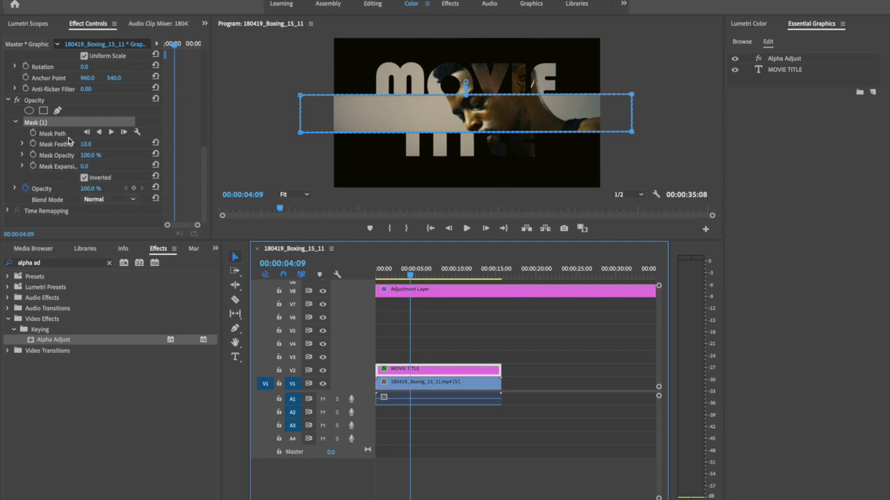
pyautogui.click(33, 166)
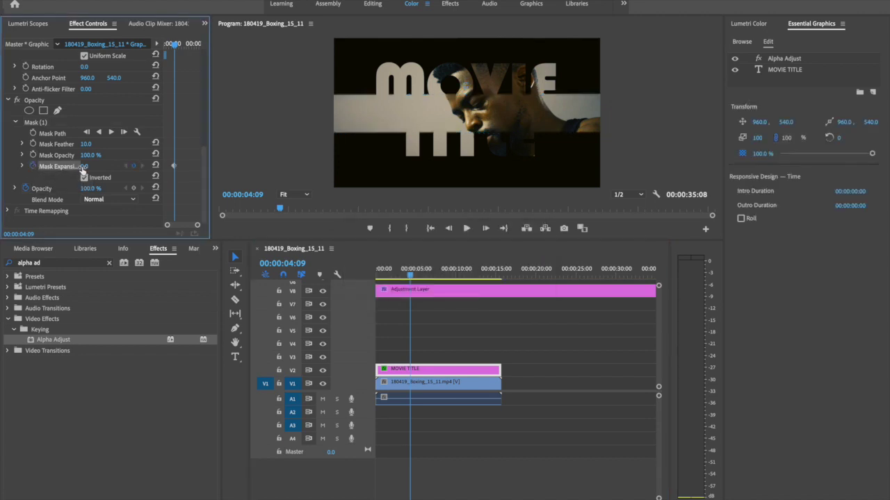
pyautogui.moveTo(84, 166); pyautogui.dragTo(32, 166)
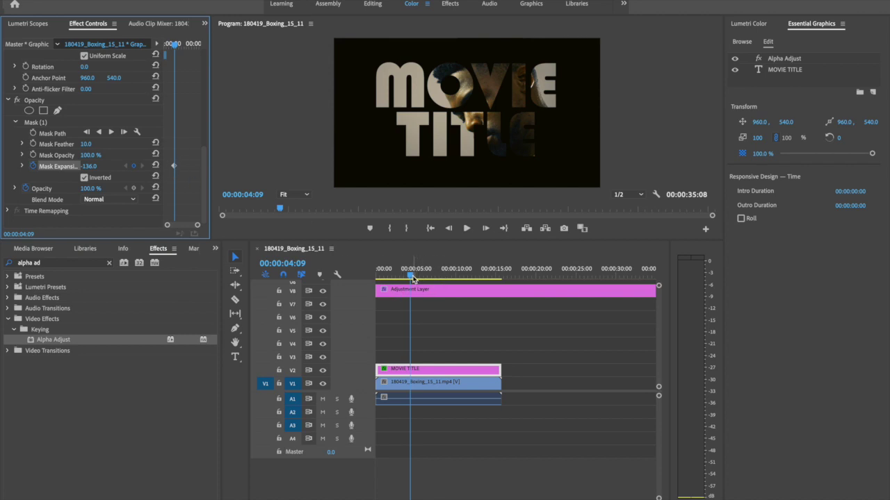
# - At 00:00:06:17, raise Mask Expansion to about 417 so the whole boxing video shows
pyautogui.click(413, 279)
pyautogui.press('space')
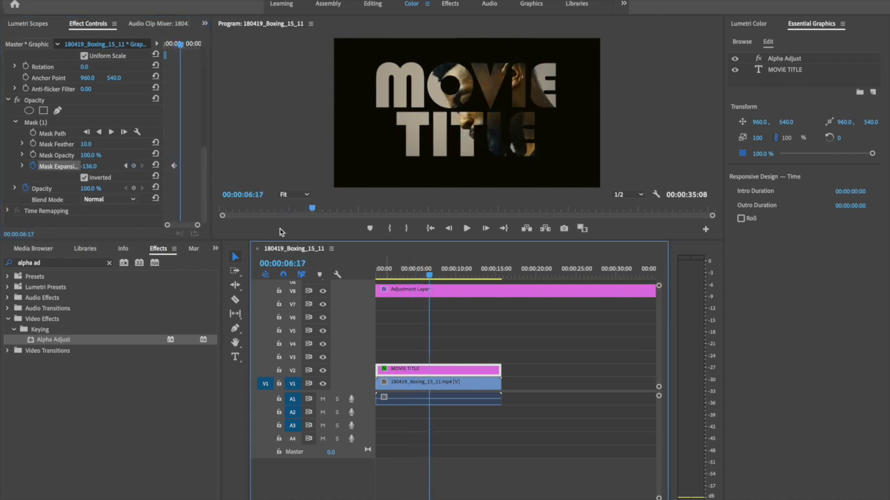
pyautogui.moveTo(81, 169); pyautogui.dragTo(223, 169)
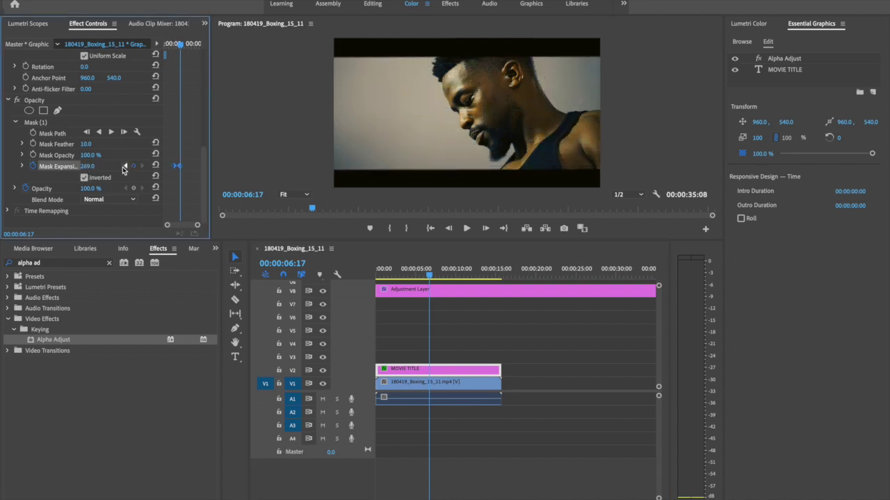
pyautogui.moveTo(93, 166); pyautogui.dragTo(146, 167)
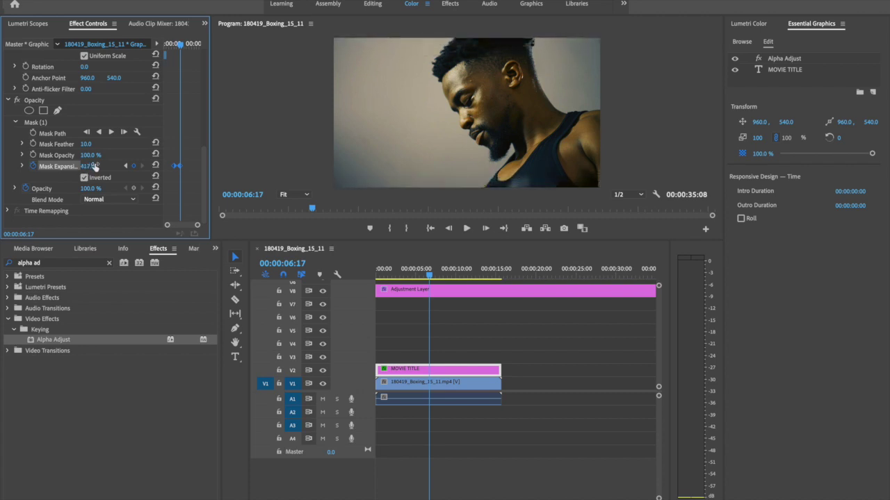
# - Preview the expanding reveal from the start and park mid-reveal
pyautogui.moveTo(428, 274); pyautogui.dragTo(379, 274)
pyautogui.press('space')
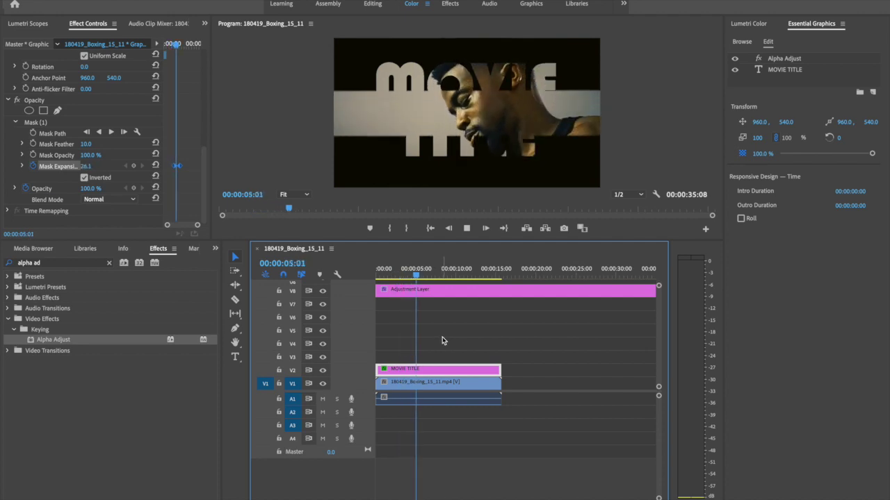
pyautogui.press('space')
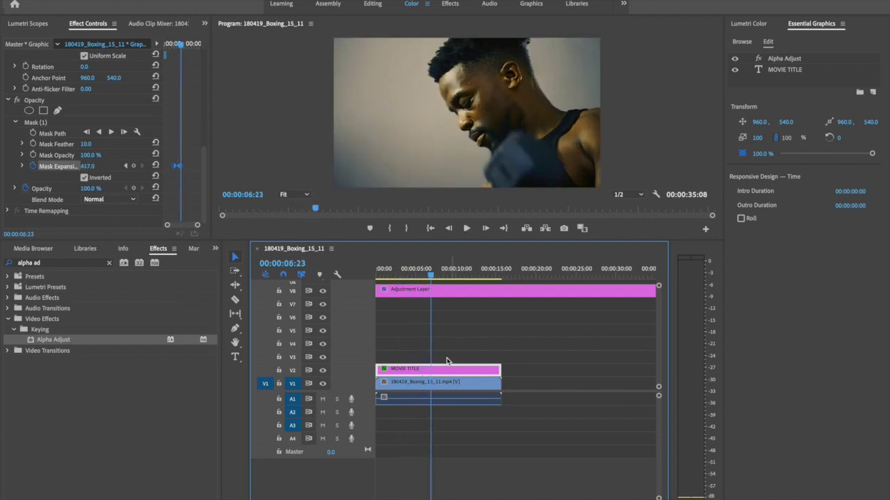
pyautogui.moveTo(432, 274); pyautogui.dragTo(418, 278)
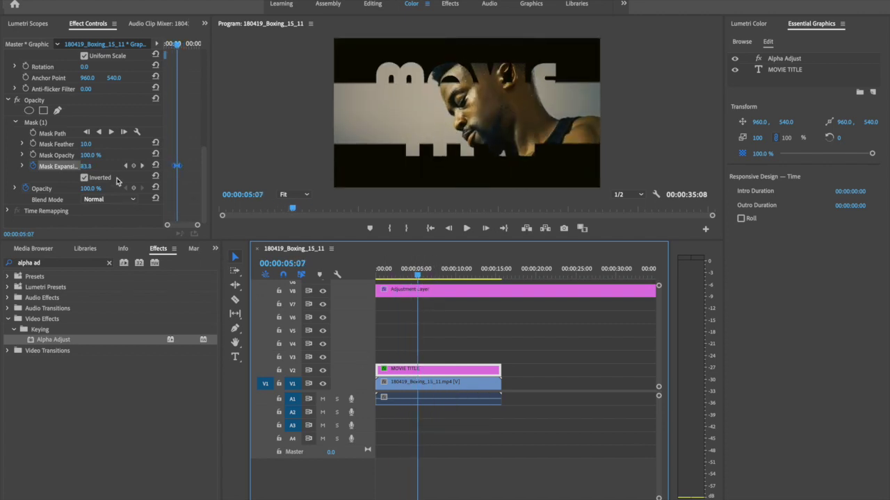
# - Set the Mask Expansion keyframe interpolation to Bezier
pyautogui.click(188, 172)
pyautogui.rightClick(180, 170)
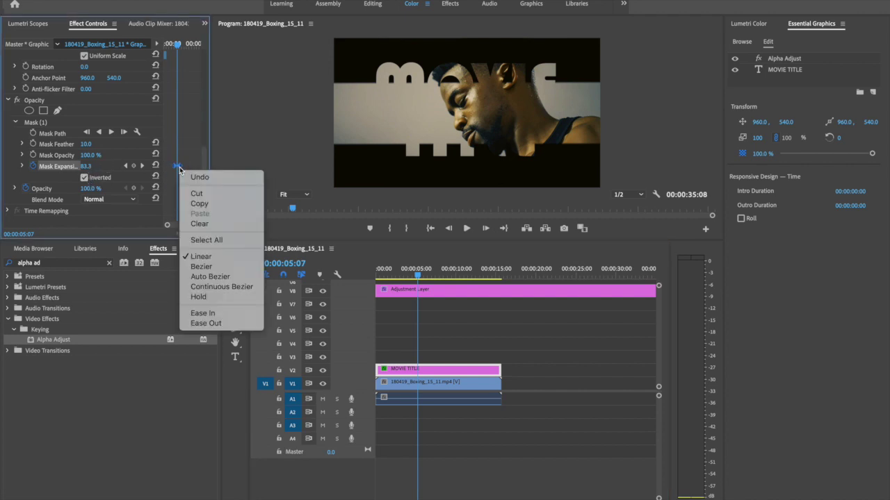
pyautogui.click(201, 264)
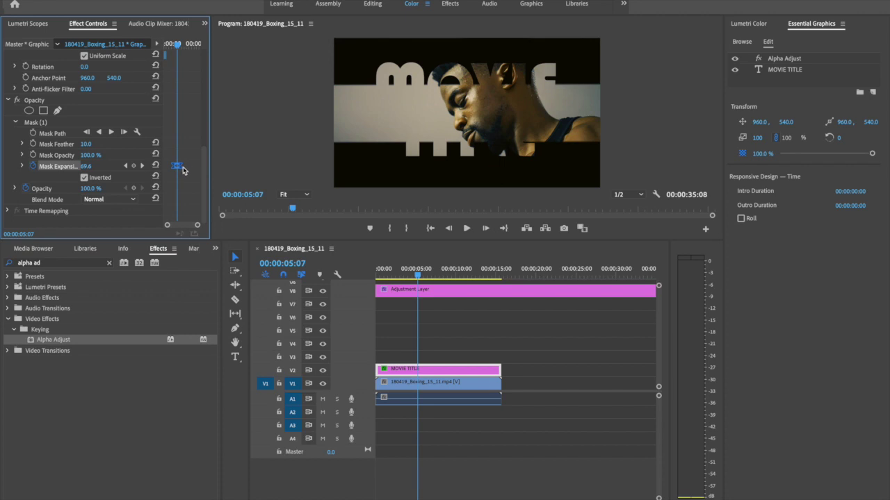
pyautogui.click(188, 169)
# - Set Mask Feather to 0 for hard-edged band edges
pyautogui.click(94, 143)
pyautogui.write('0')
pyautogui.press('Return')
pyautogui.click(396, 285)
# - Play the title reveal from the sequence start and return to the beginning
pyautogui.press('Home')
pyautogui.press('space')
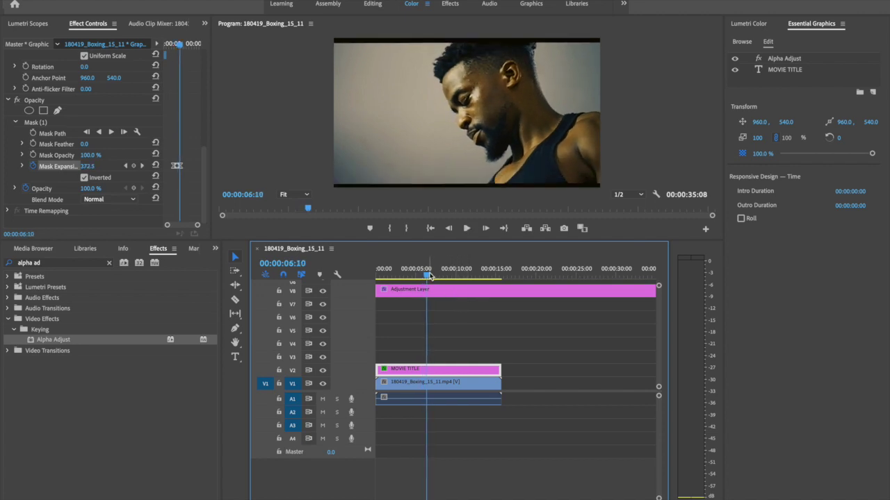
pyautogui.press('space')
pyautogui.press('Home')
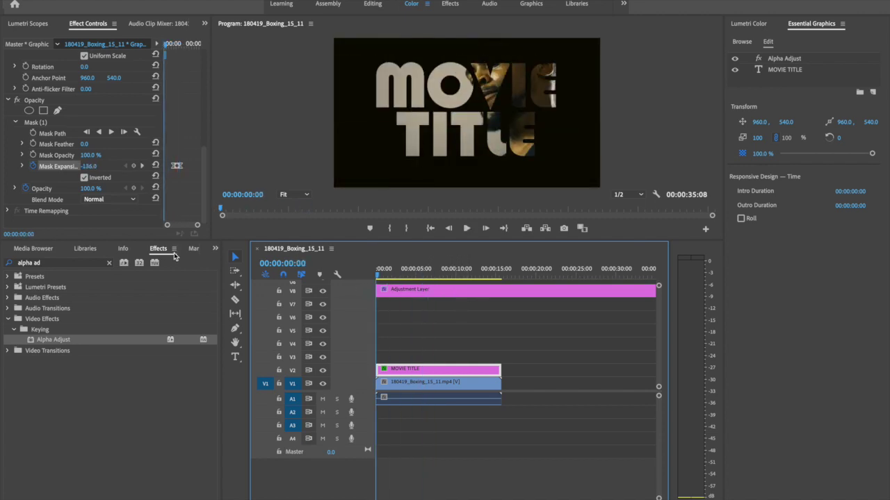
# - Locate Dip to Black under Effects > Video Transitions > Dissolve
pyautogui.click(215, 248)
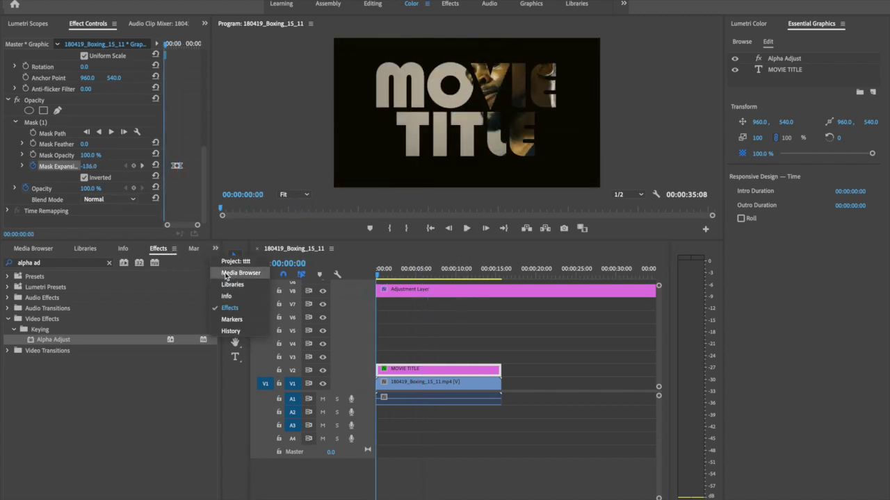
pyautogui.click(92, 269)
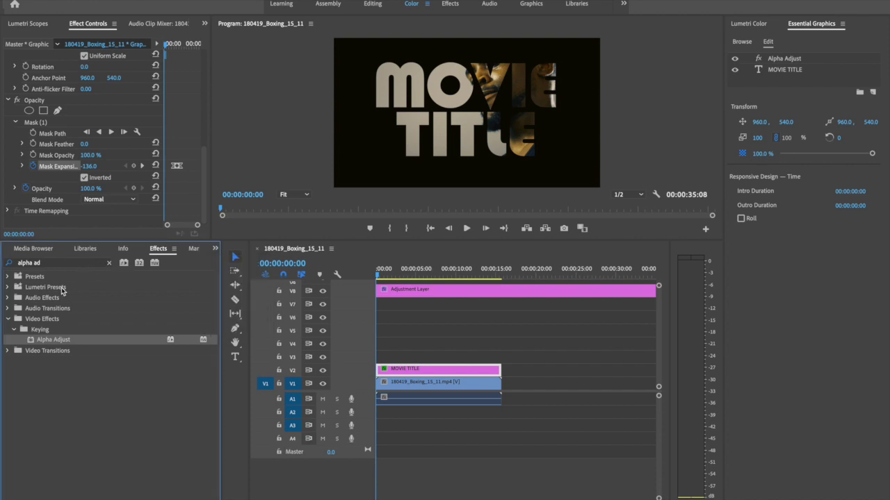
pyautogui.click(46, 314)
pyautogui.click(9, 320)
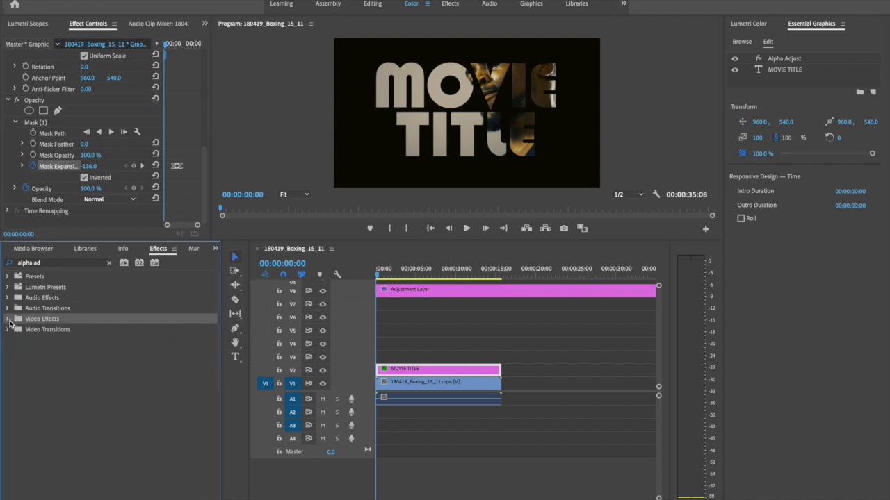
pyautogui.click(36, 331)
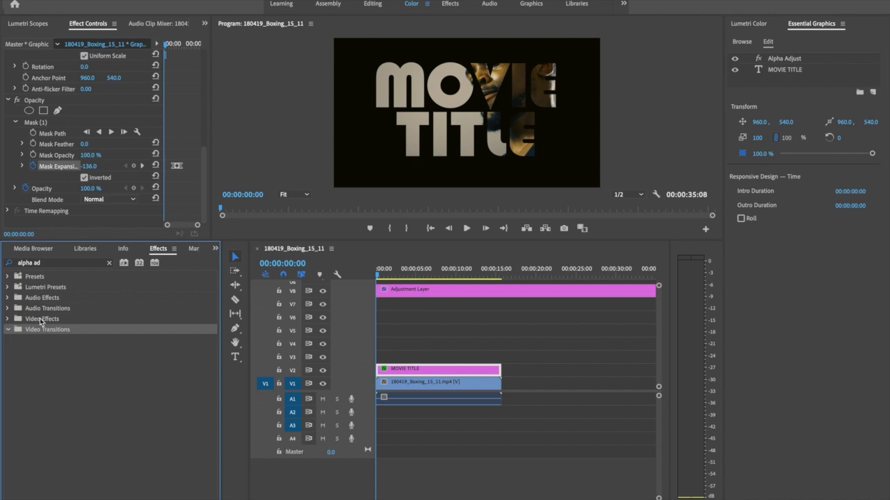
pyautogui.click(109, 265)
pyautogui.click(8, 329)
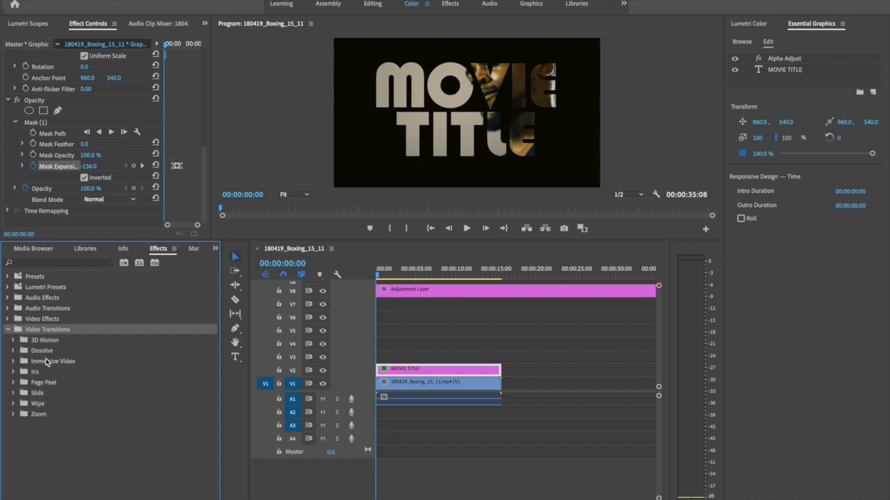
pyautogui.click(42, 352)
pyautogui.click(14, 352)
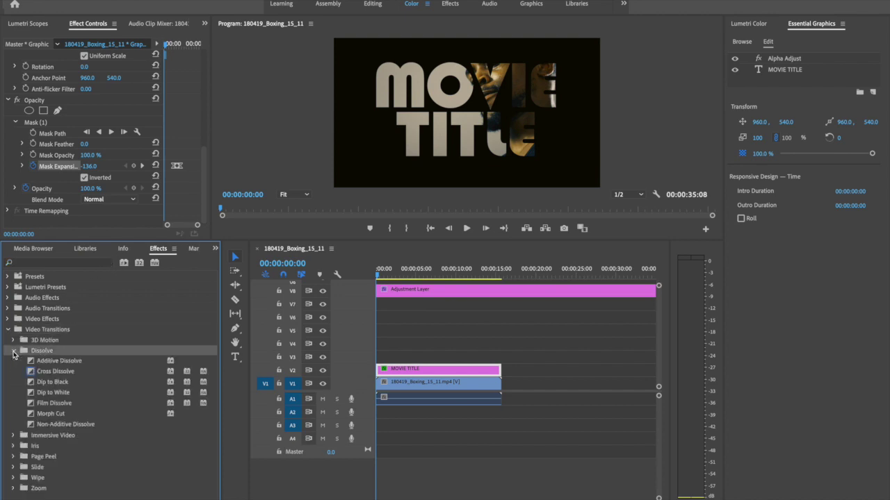
pyautogui.click(56, 384)
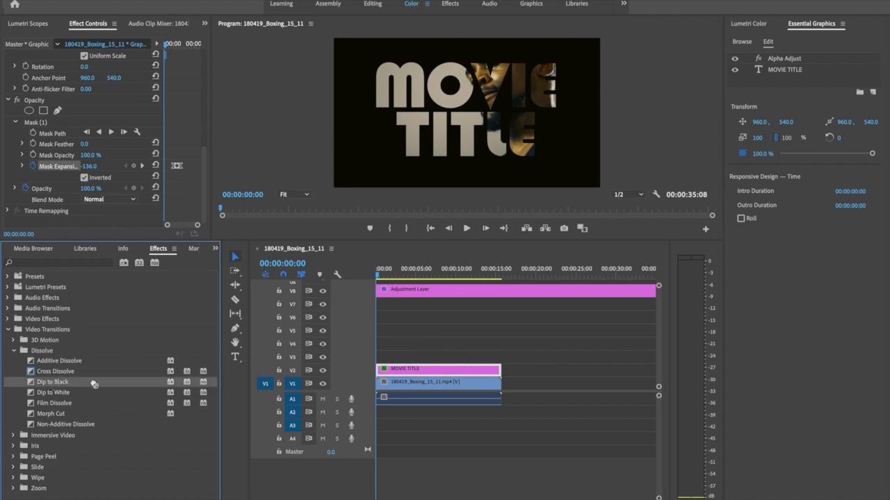
# - Put Dip to Black at the boxing clip's start and extend it to 00:00:03:11
pyautogui.moveTo(387, 364); pyautogui.dragTo(381, 390)
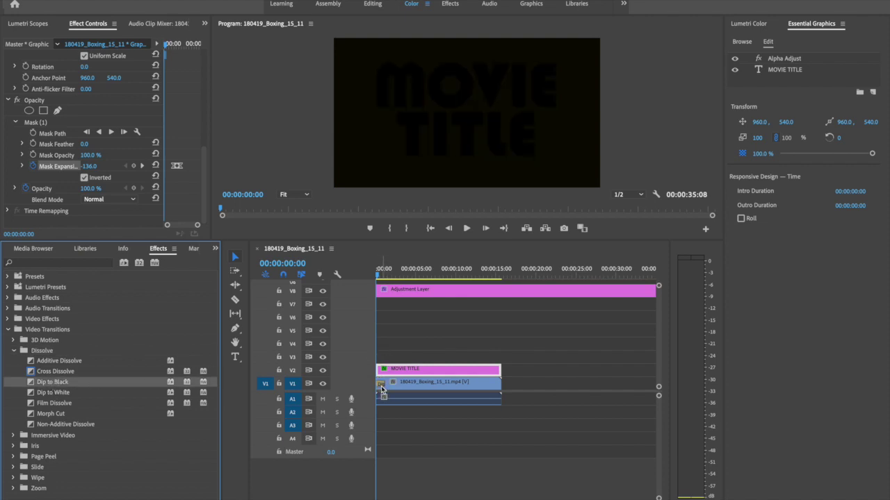
pyautogui.press('space')
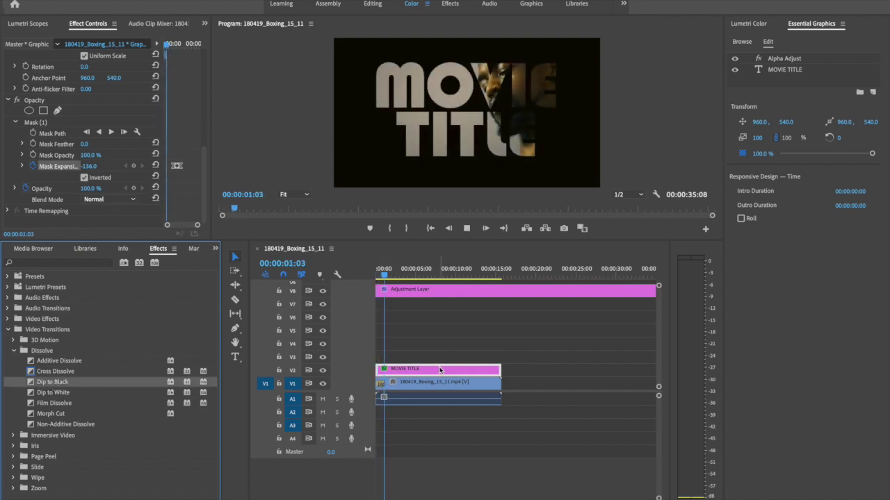
pyautogui.press('space')
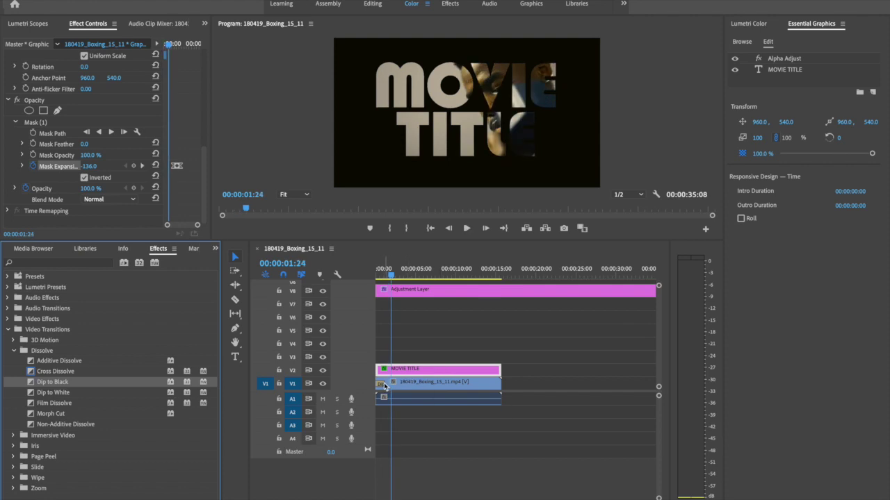
pyautogui.click(385, 386)
pyautogui.press('=')
pyautogui.press('=')
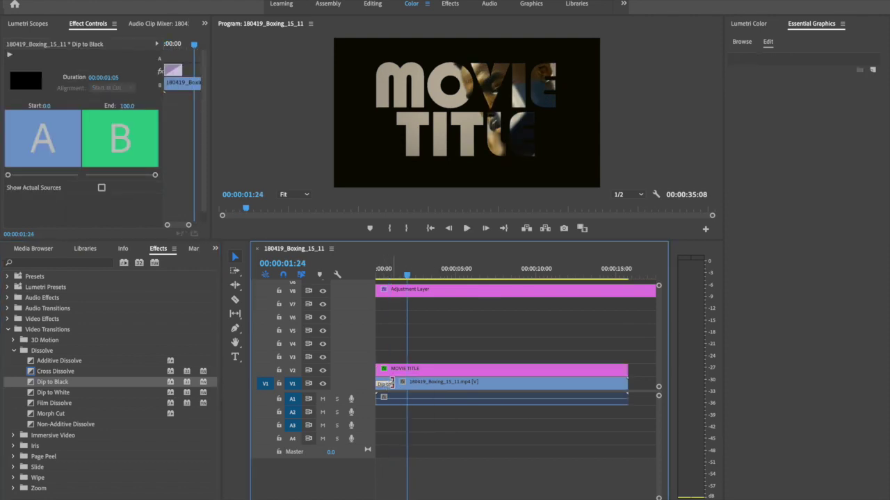
pyautogui.moveTo(391, 383); pyautogui.dragTo(430, 383)
pyautogui.press('-')
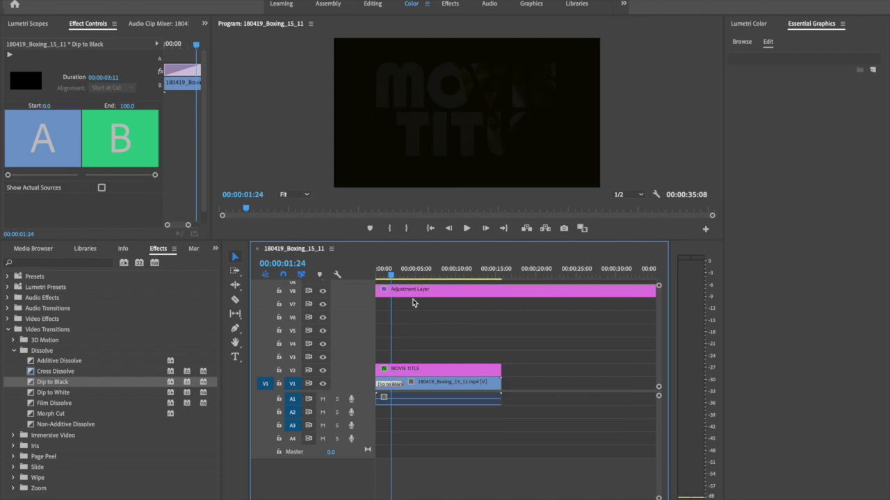
pyautogui.press('Home')
pyautogui.press('space')
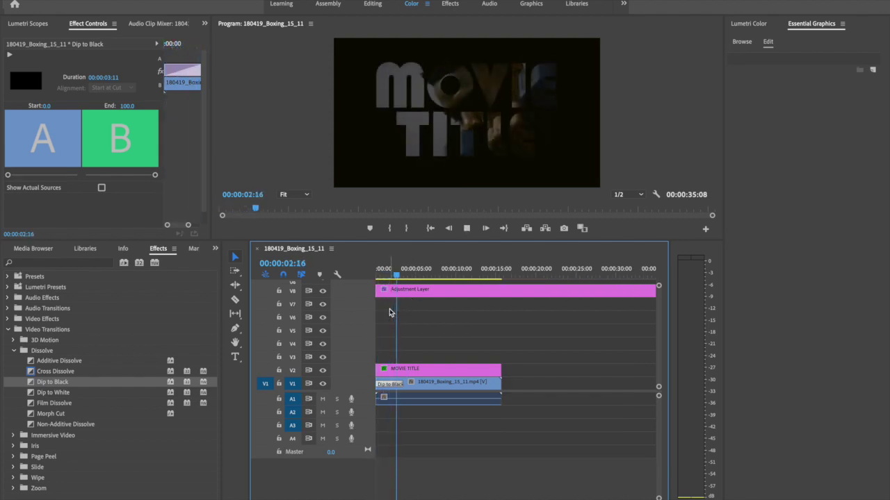
pyautogui.press('space')
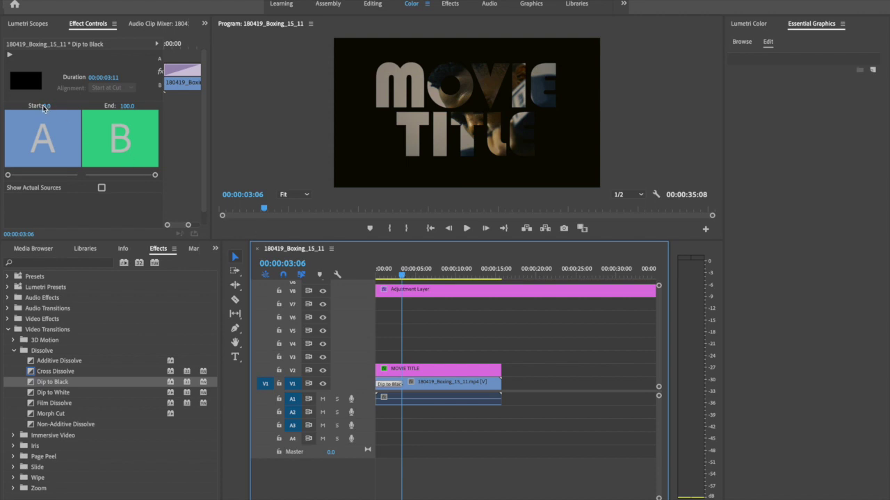
# - Set the transition's Start to 50 and replay the fade-in from the beginning
pyautogui.click(47, 105)
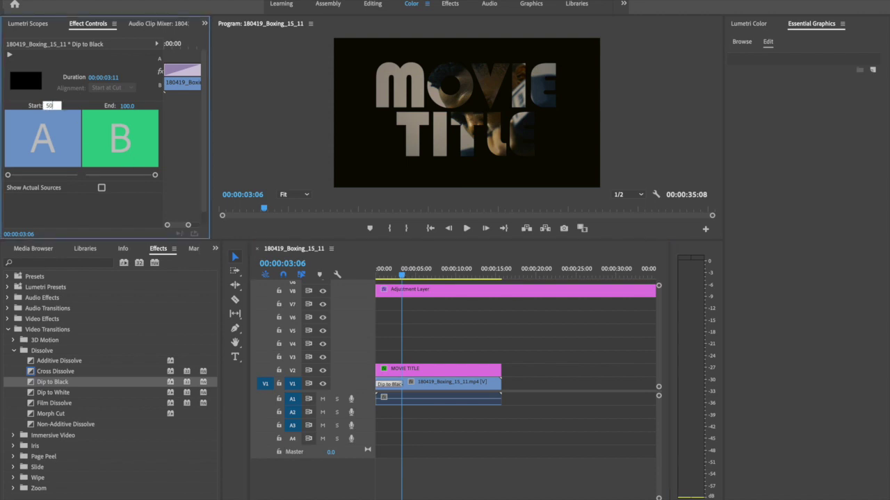
pyautogui.press('Return')
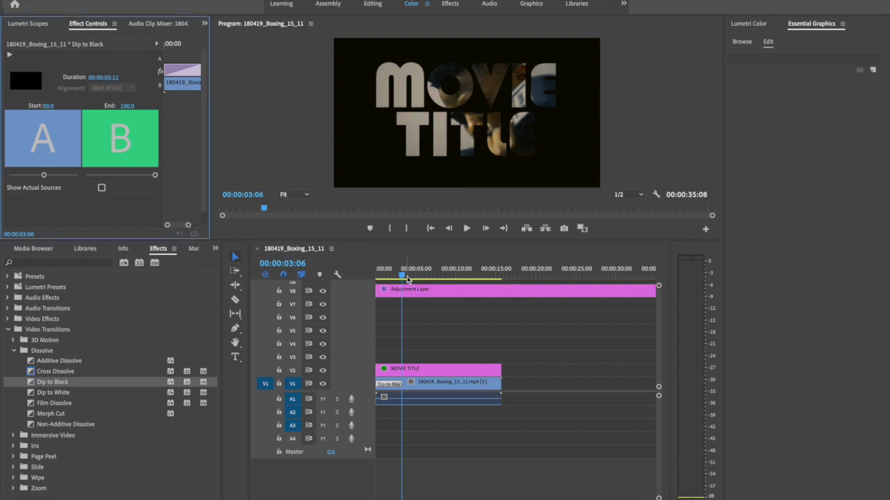
pyautogui.click(408, 330)
pyautogui.press('Home')
pyautogui.press('space')
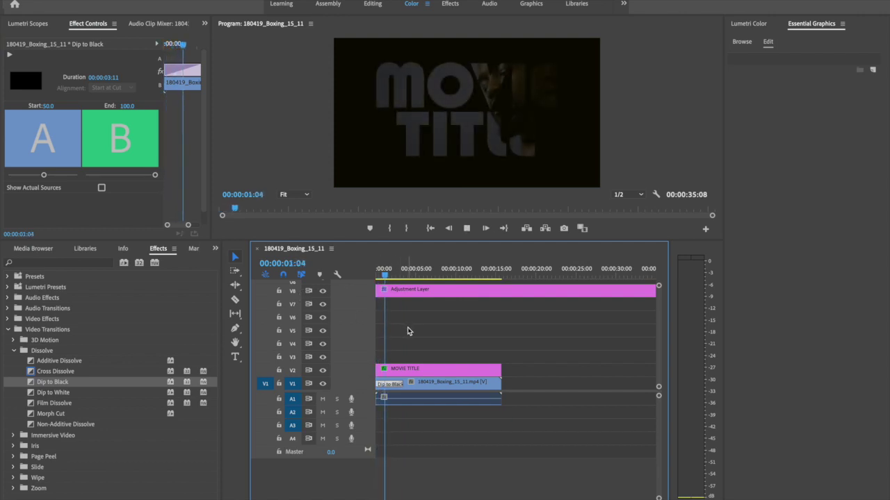
pyautogui.press('space')
pyautogui.press('Home')
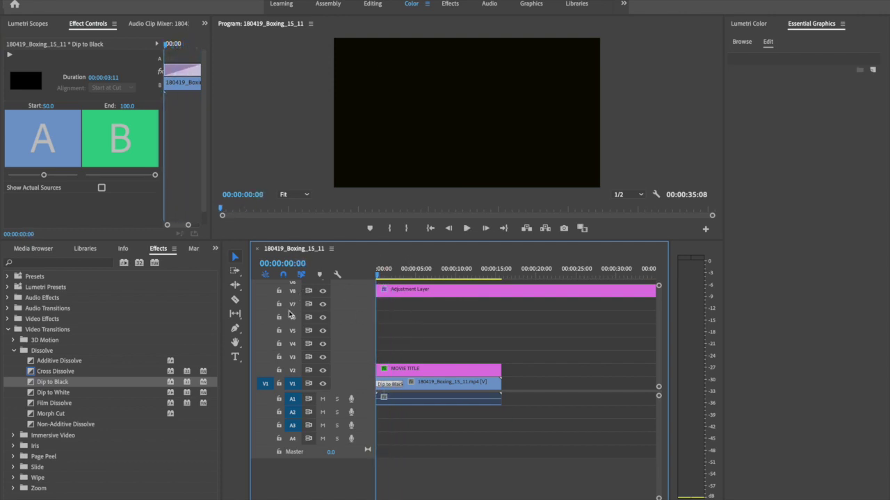
pyautogui.press('space')
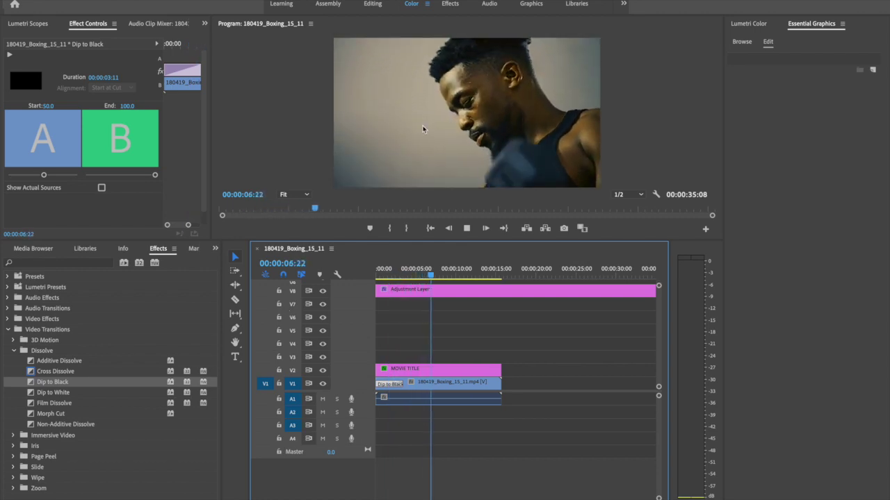
# - From the Project: tttt bin, drop the vlog MP3 onto A2 and play from the start
pyautogui.press('space')
pyautogui.click(215, 250)
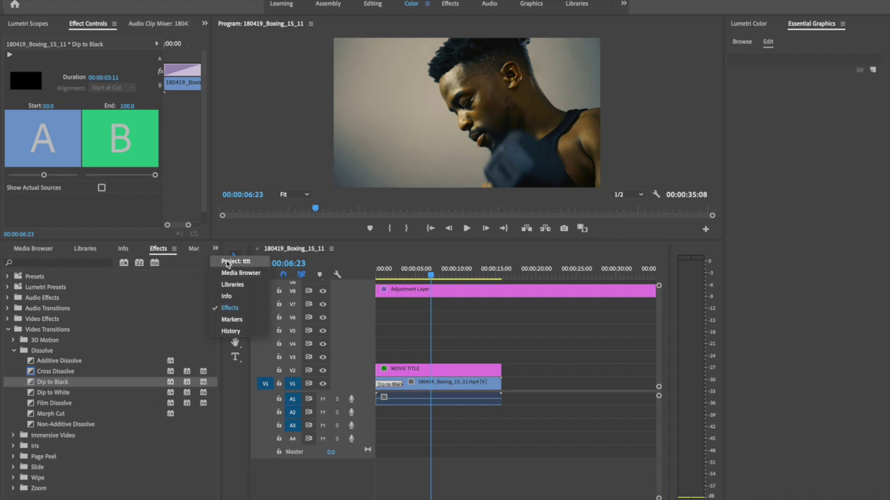
pyautogui.click(234, 260)
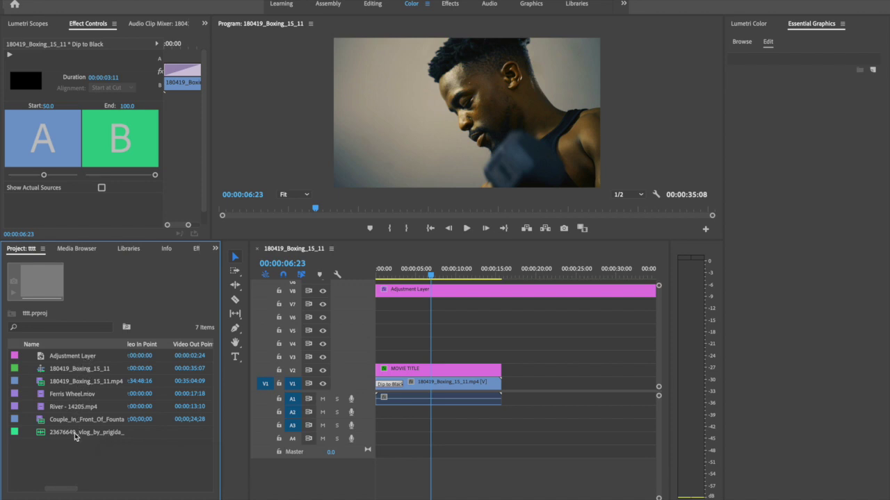
pyautogui.click(74, 433)
pyautogui.moveTo(65, 432); pyautogui.dragTo(383, 417)
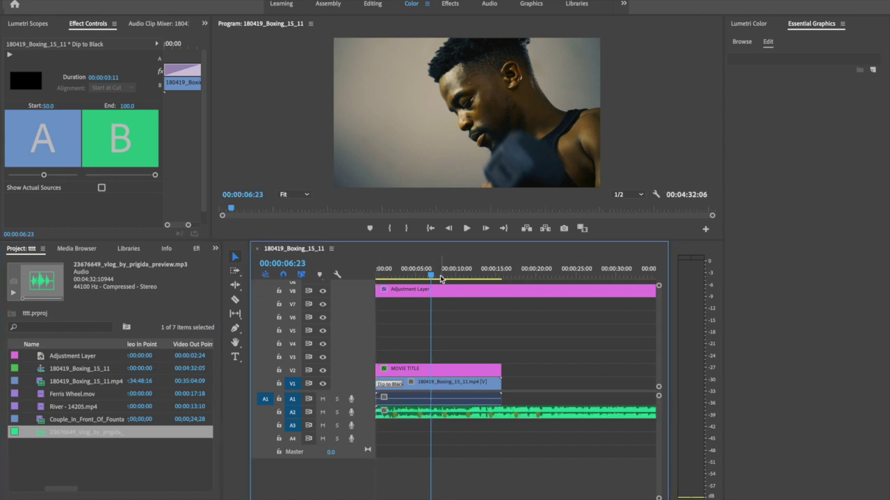
pyautogui.press('Home')
pyautogui.press('space')
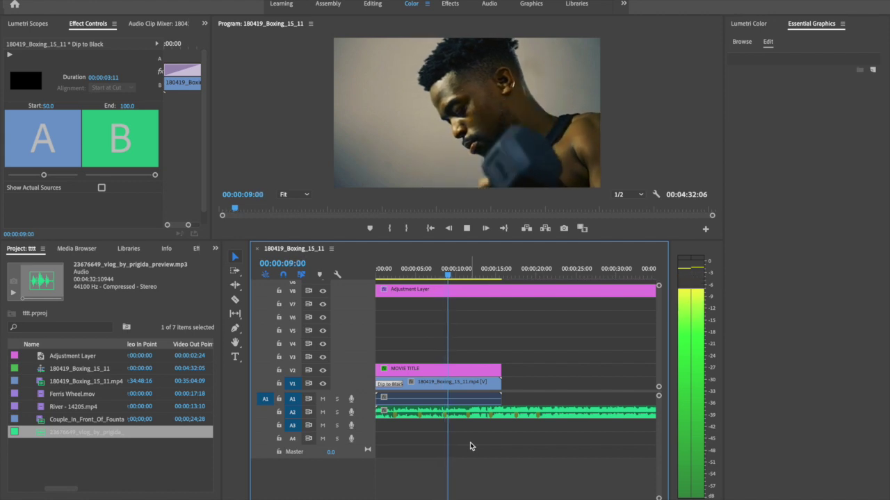
# - Razor-cut the MOVIE TITLE and boxing clips at 00:00:08:13
pyautogui.moveTo(456, 277); pyautogui.dragTo(444, 278)
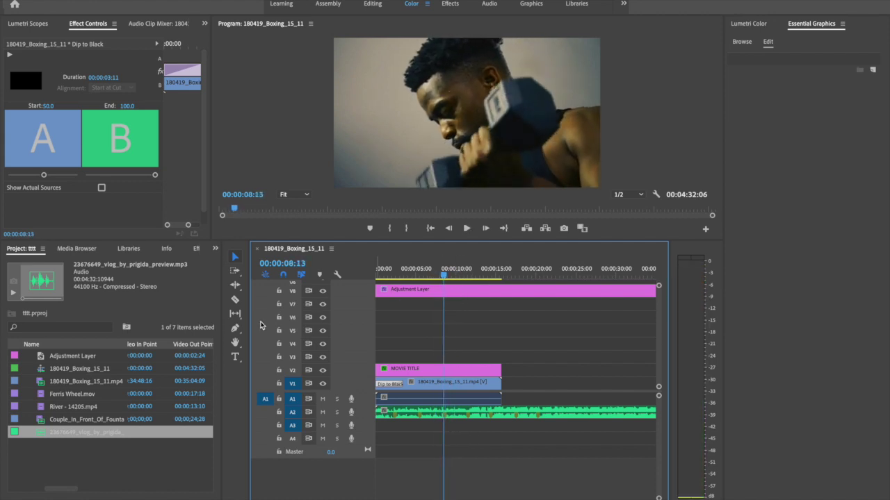
pyautogui.click(235, 299)
pyautogui.click(445, 370)
pyautogui.click(446, 383)
# - Delete both clips' portions after the cut and play the trimmed sequence
pyautogui.click(235, 256)
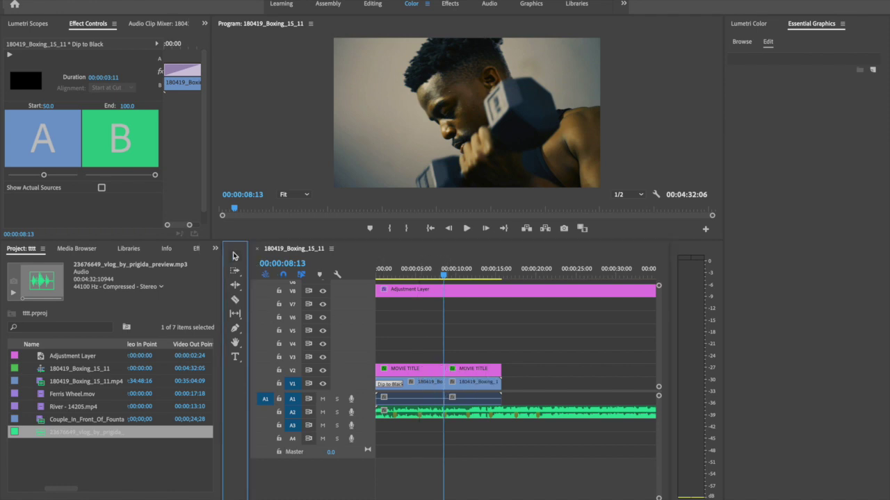
pyautogui.moveTo(512, 353); pyautogui.dragTo(459, 402)
pyautogui.press('Delete')
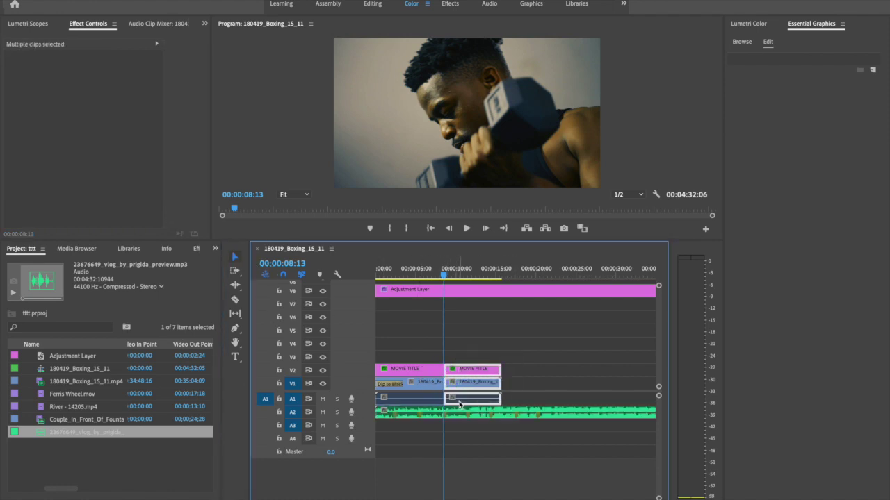
pyautogui.moveTo(444, 271); pyautogui.dragTo(376, 274)
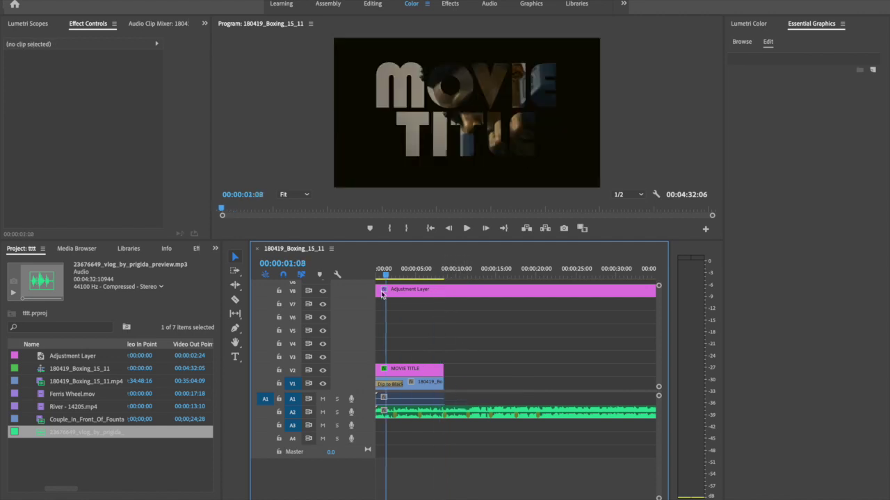
pyautogui.press('space')
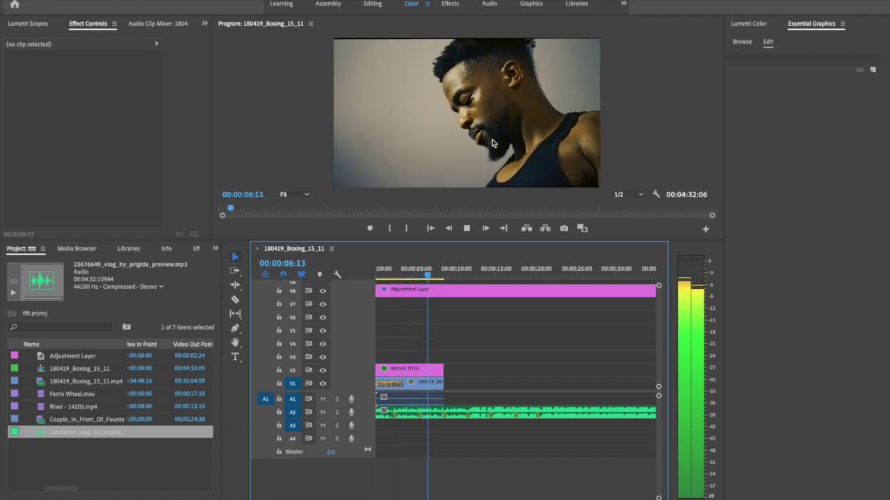
pyautogui.press('space')
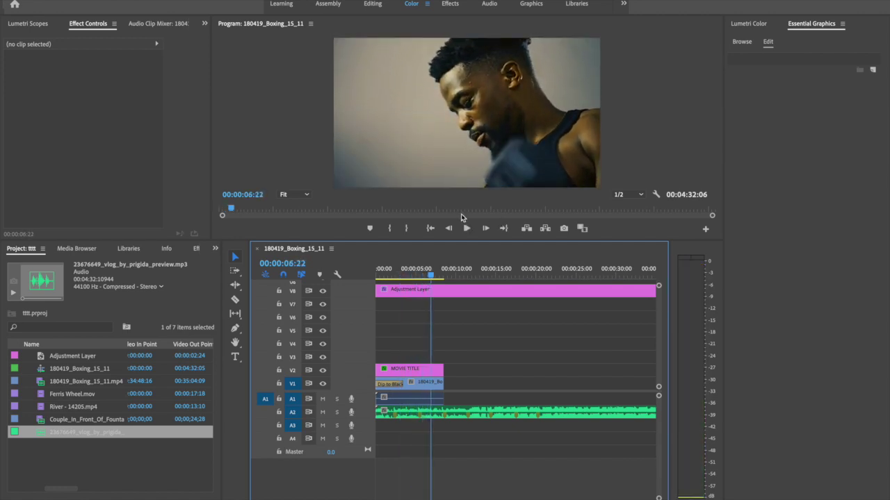
# - Place Couple_In_Front_Of_Fountain.mp4 on V3 where the title ends
pyautogui.click(86, 458)
pyautogui.click(81, 371)
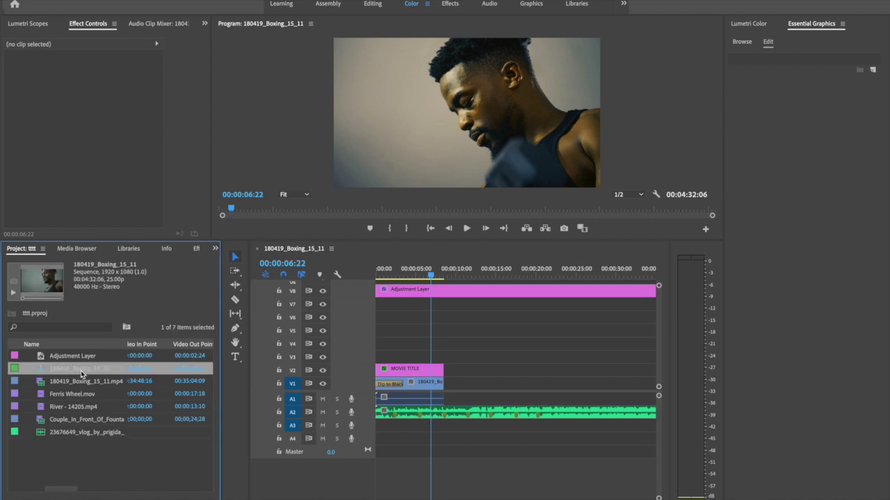
pyautogui.click(71, 383)
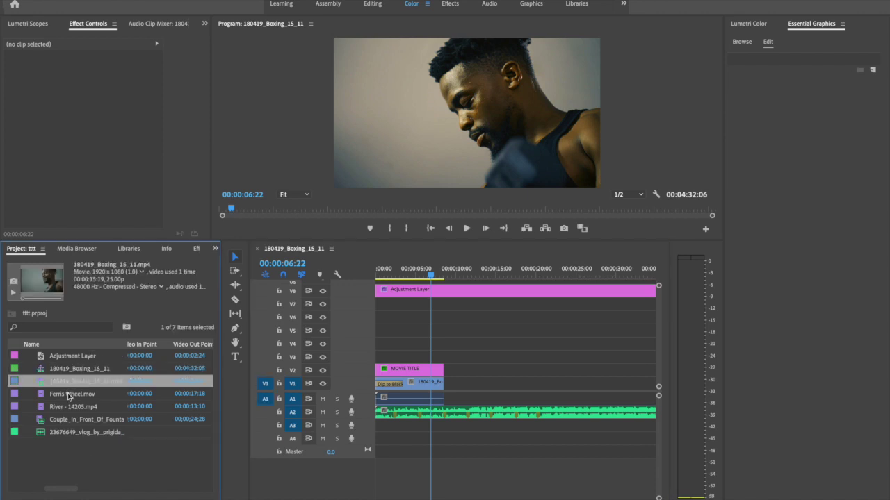
pyautogui.click(61, 396)
pyautogui.press('Down')
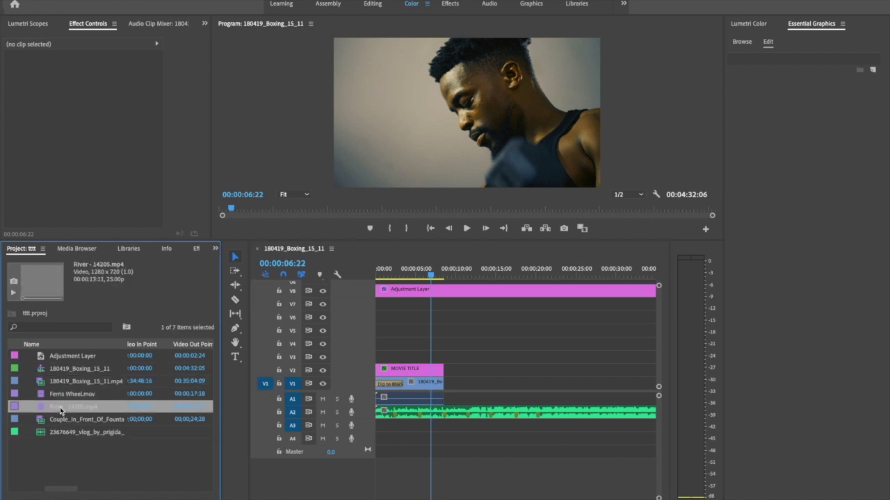
pyautogui.press('Down')
pyautogui.moveTo(71, 420); pyautogui.dragTo(445, 361)
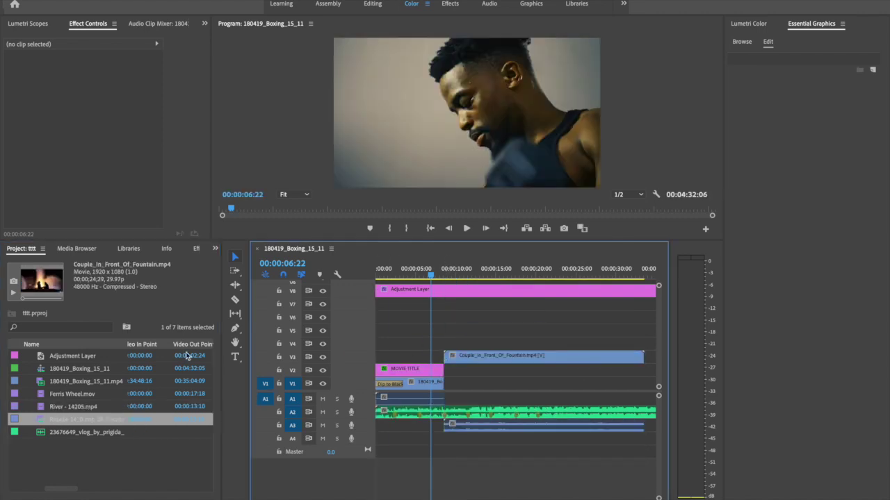
# - Stack River - 14205.mp4 on V4 and Ferris Wheel.mov on V5, playhead near 10:09
pyautogui.moveTo(65, 404); pyautogui.dragTo(448, 353)
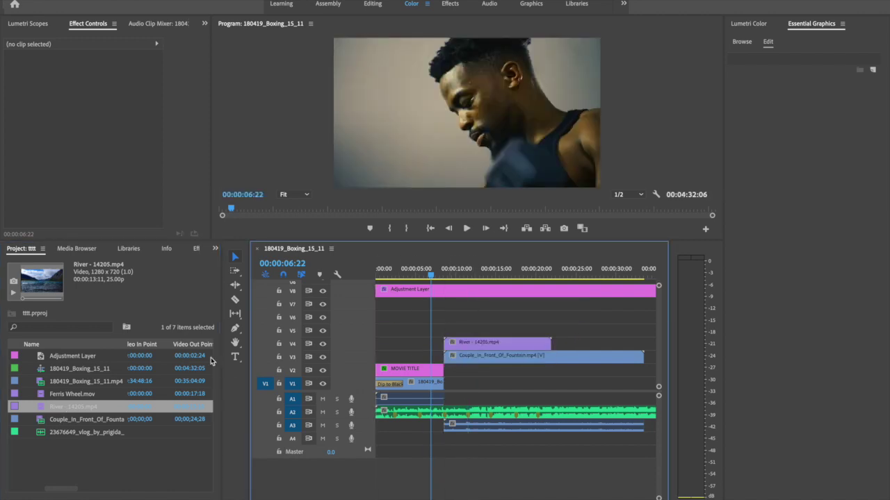
pyautogui.click(82, 395)
pyautogui.moveTo(205, 388); pyautogui.dragTo(451, 338)
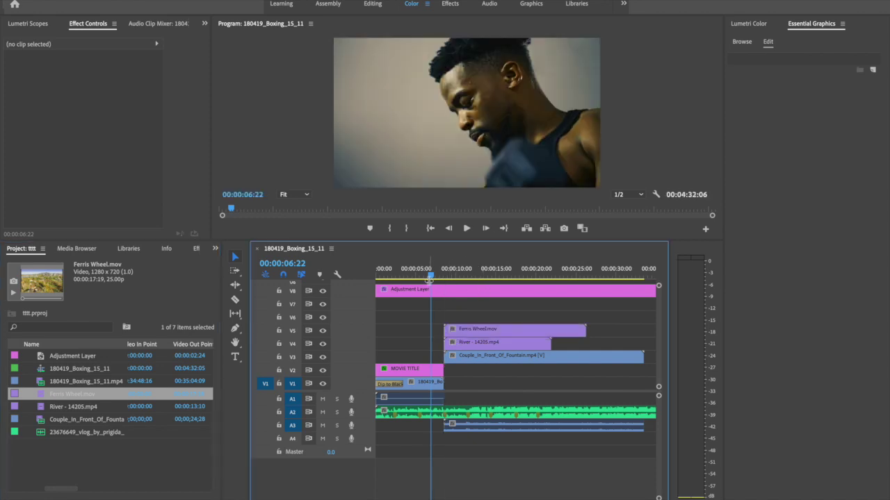
pyautogui.moveTo(428, 278); pyautogui.dragTo(462, 280)
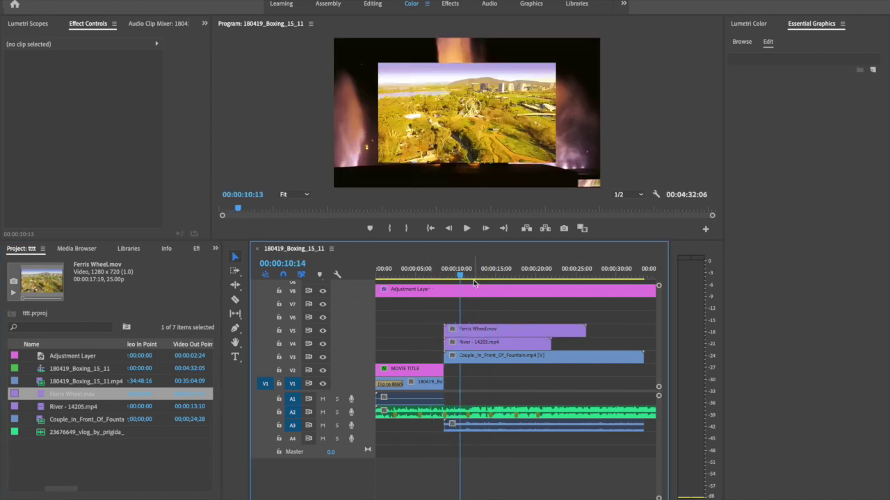
pyautogui.click(460, 277)
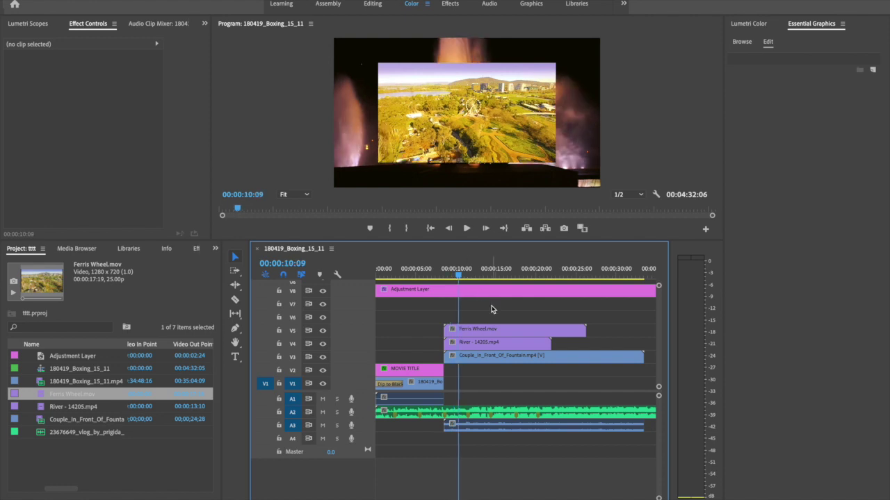
pyautogui.press('t')
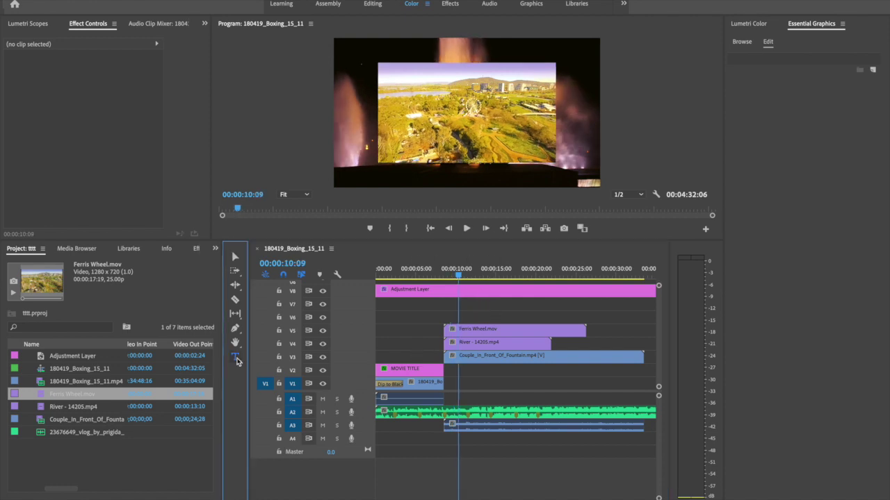
# - Create a text graphic in the Program monitor reading 'bye'
pyautogui.click(452, 318)
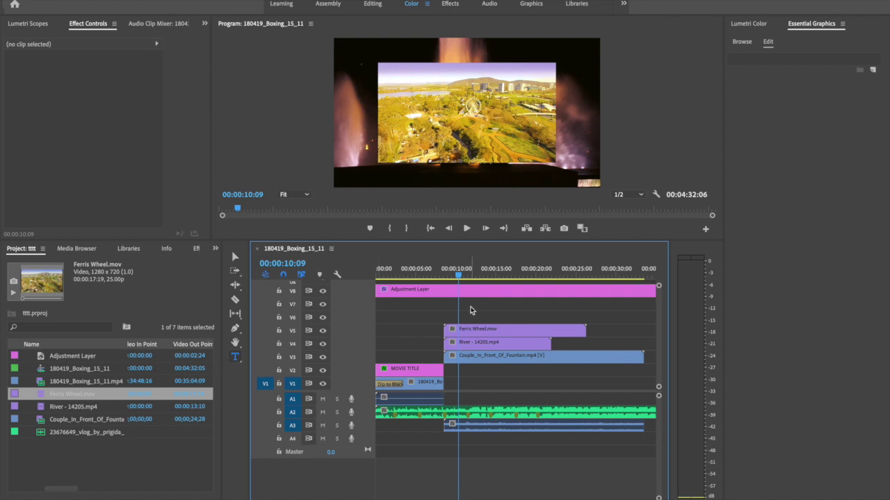
pyautogui.click(443, 106)
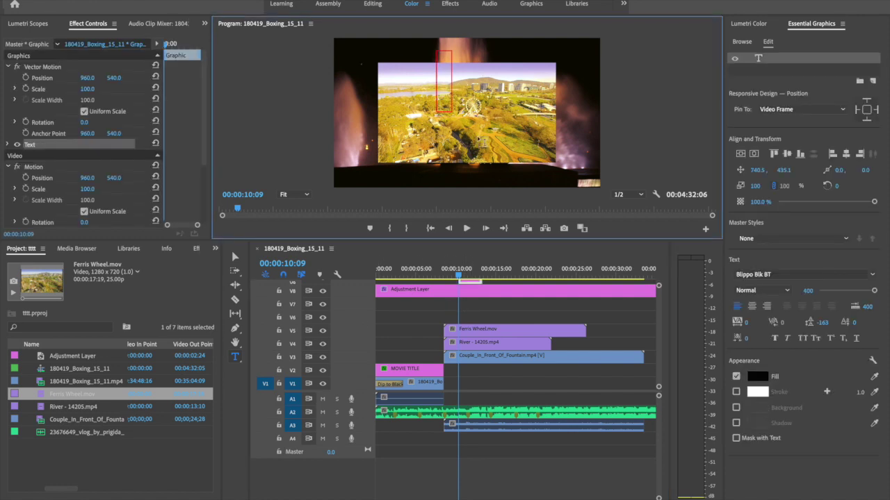
pyautogui.write('by')
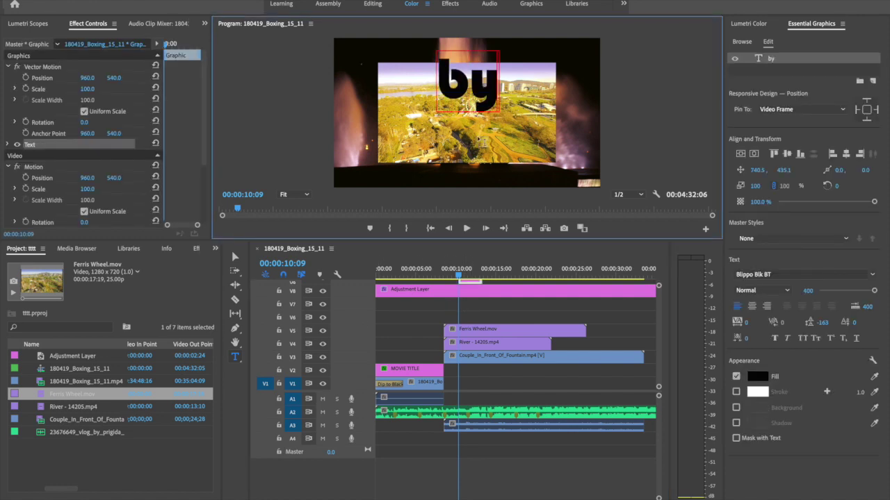
pyautogui.write('e')
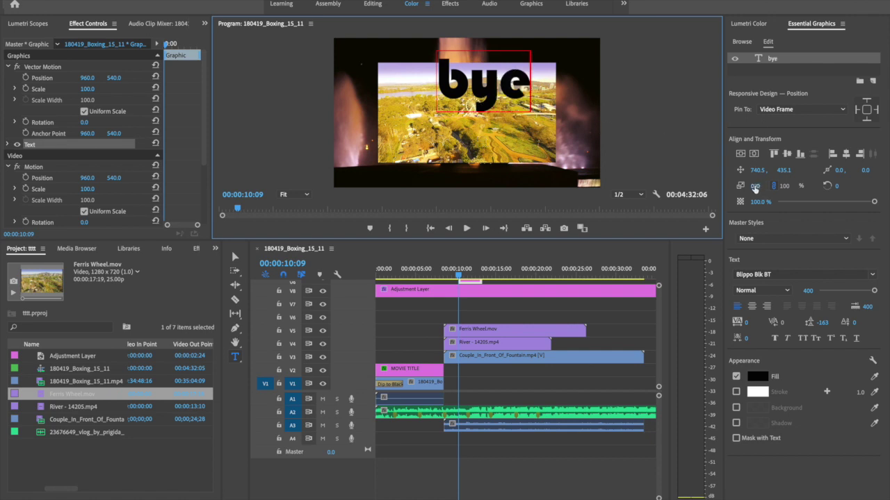
# - Scale the bye text to about 190 and centre it horizontally
pyautogui.moveTo(755, 186); pyautogui.dragTo(810, 186)
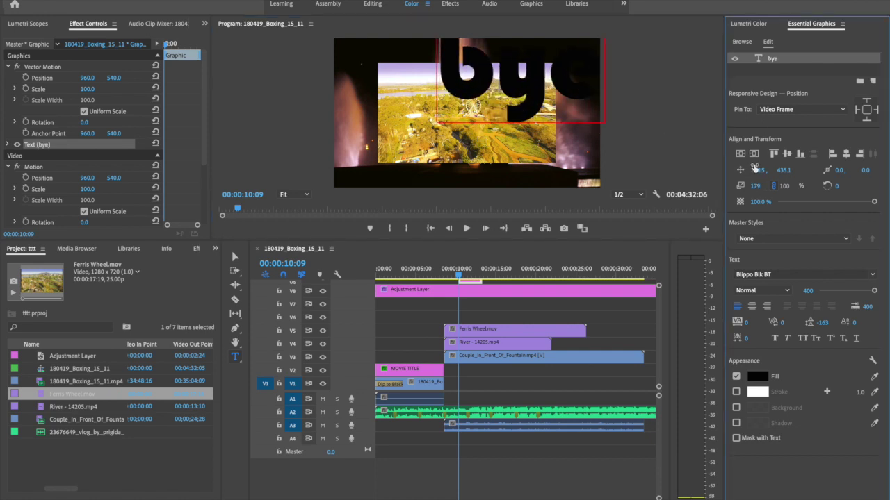
pyautogui.moveTo(756, 170); pyautogui.dragTo(806, 170)
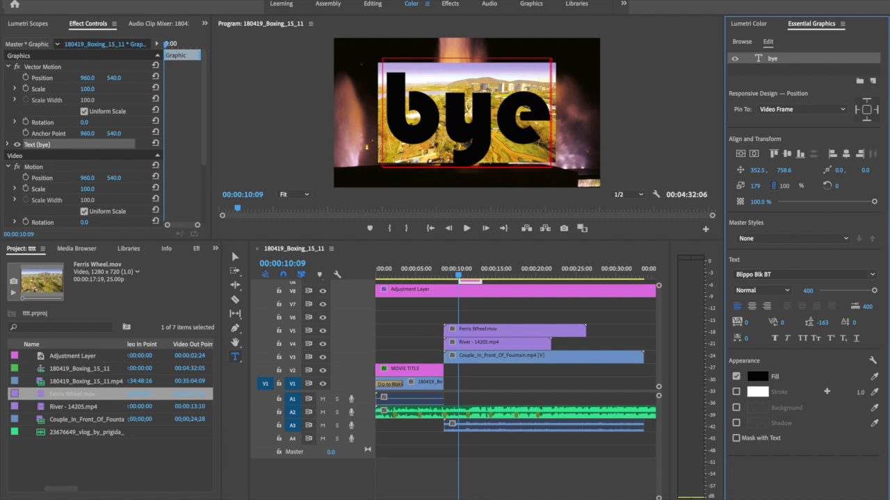
pyautogui.click(755, 185)
pyautogui.click(763, 195)
pyautogui.moveTo(754, 189); pyautogui.dragTo(760, 186)
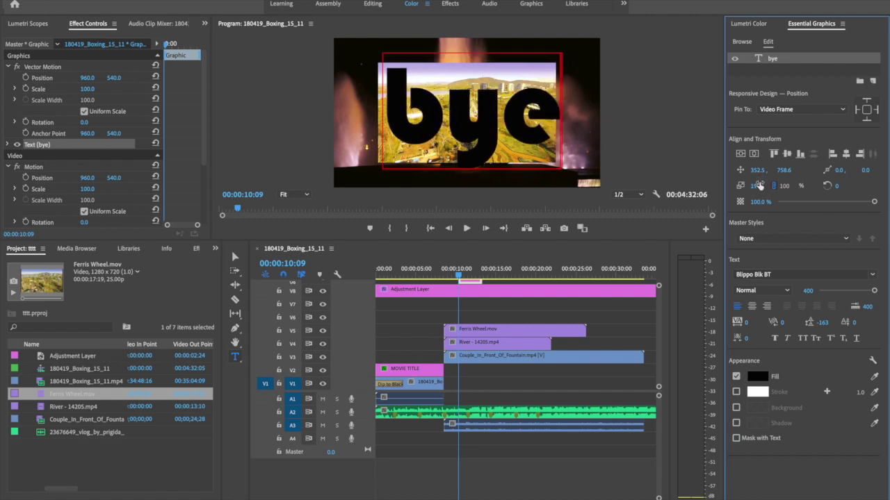
pyautogui.click(753, 154)
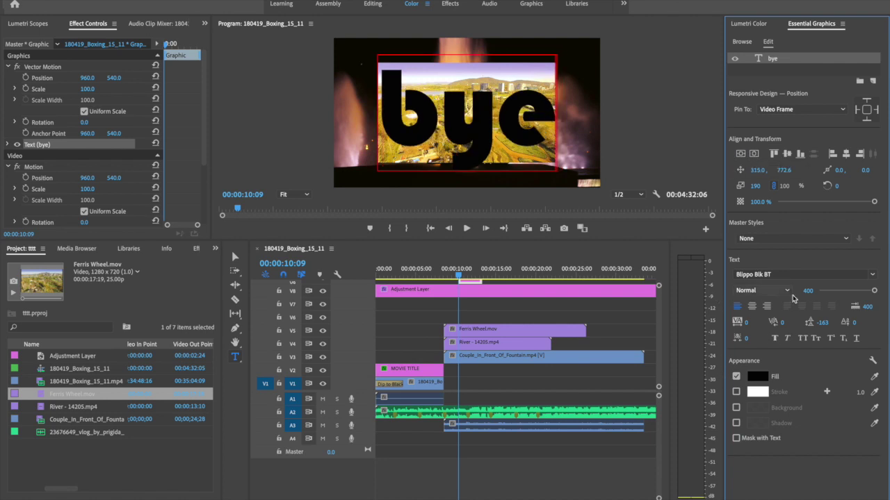
pyautogui.click(758, 377)
# - Fill the bye text white and move its clip to V6, aligned with Ferris Wheel's start
pyautogui.moveTo(21, 319); pyautogui.dragTo(7, 324)
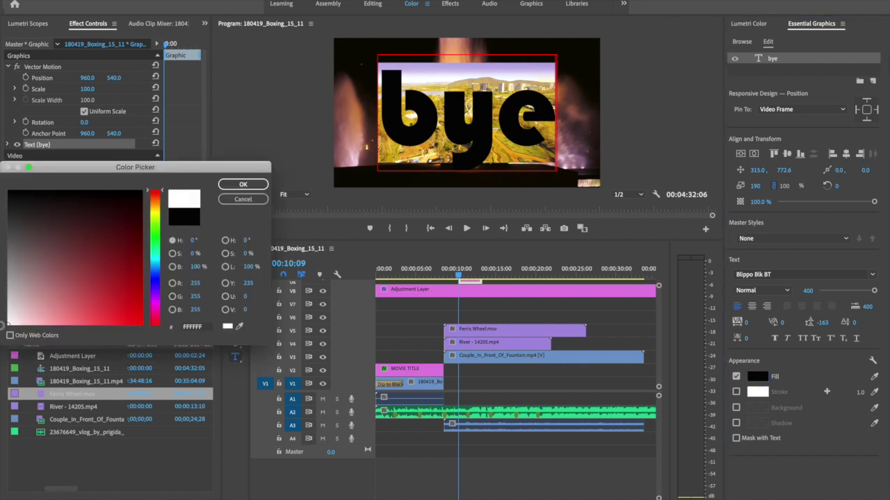
pyautogui.click(242, 184)
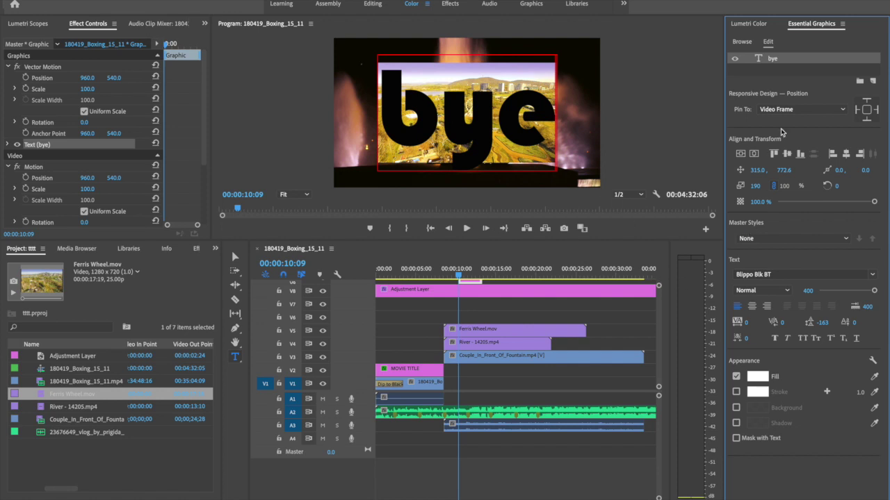
pyautogui.moveTo(471, 282); pyautogui.dragTo(426, 278)
pyautogui.moveTo(448, 317); pyautogui.dragTo(460, 319)
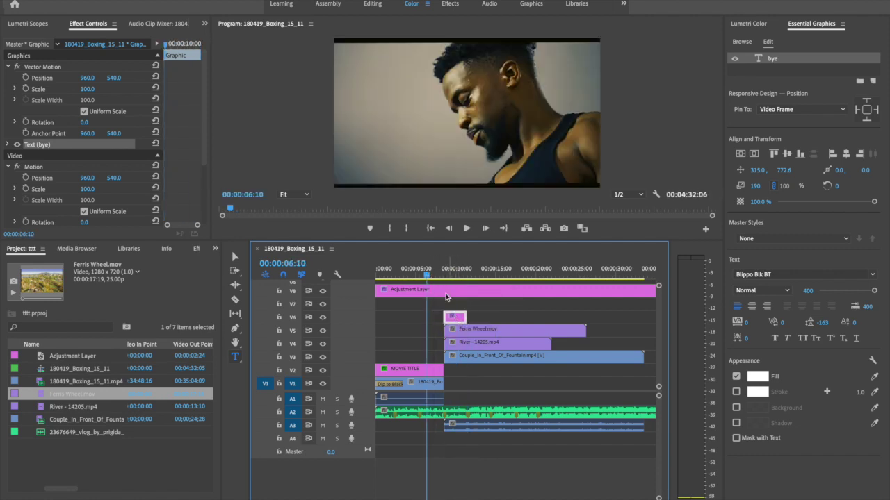
pyautogui.moveTo(427, 277); pyautogui.dragTo(455, 278)
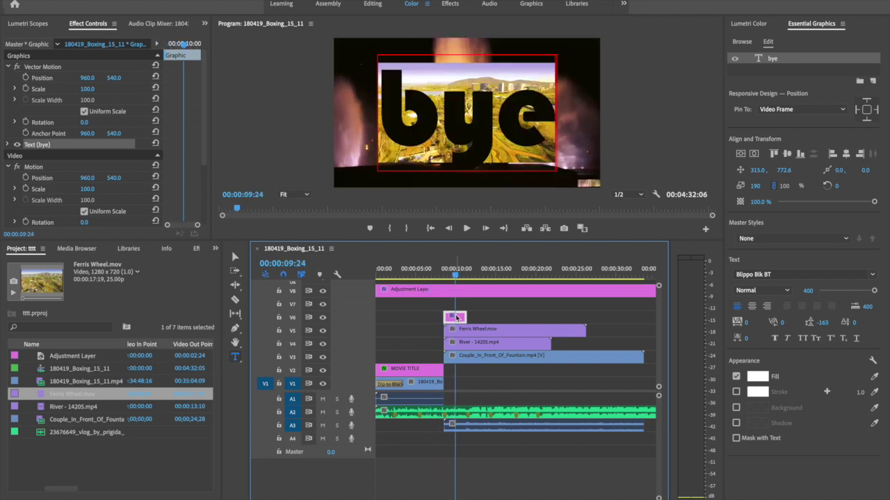
# - Reapply a near-white fill to the bye text and reselect the graphic
pyautogui.doubleClick(485, 124)
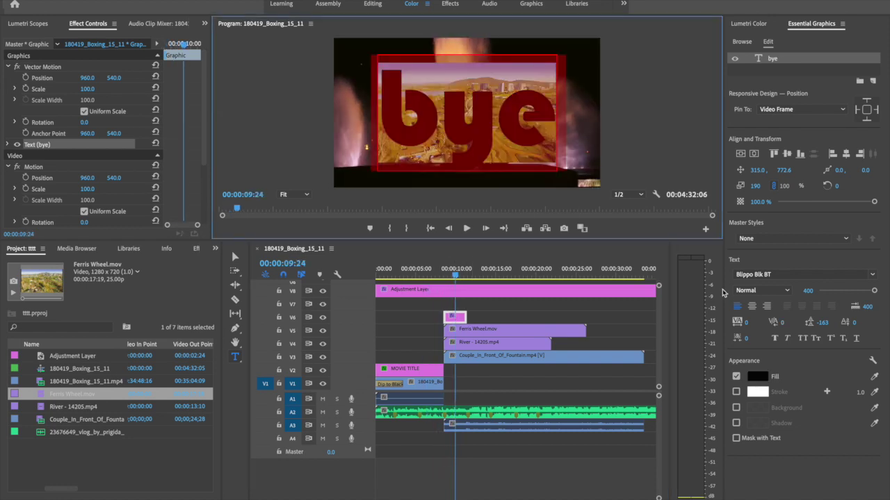
pyautogui.click(757, 376)
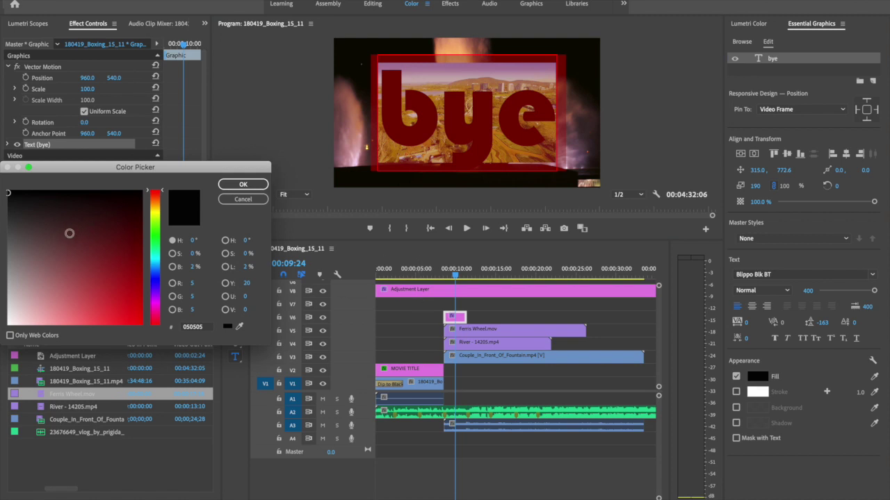
pyautogui.moveTo(70, 233); pyautogui.dragTo(3, 318)
pyautogui.click(234, 186)
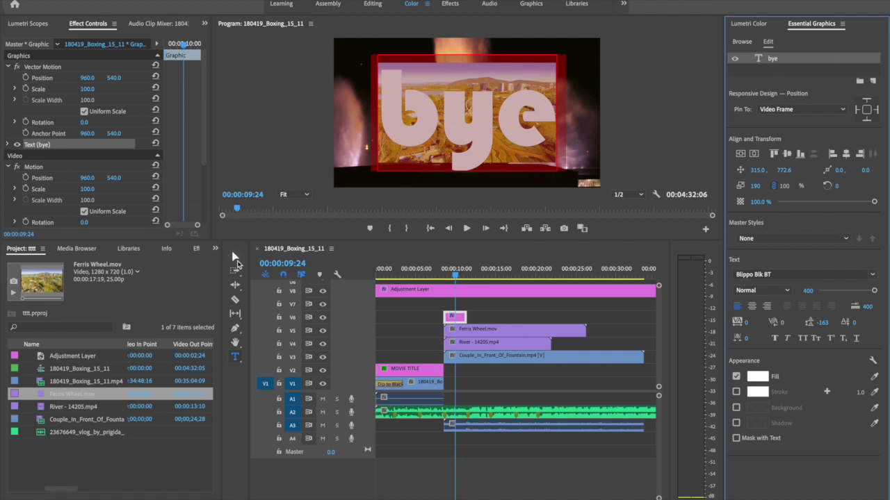
pyautogui.click(235, 256)
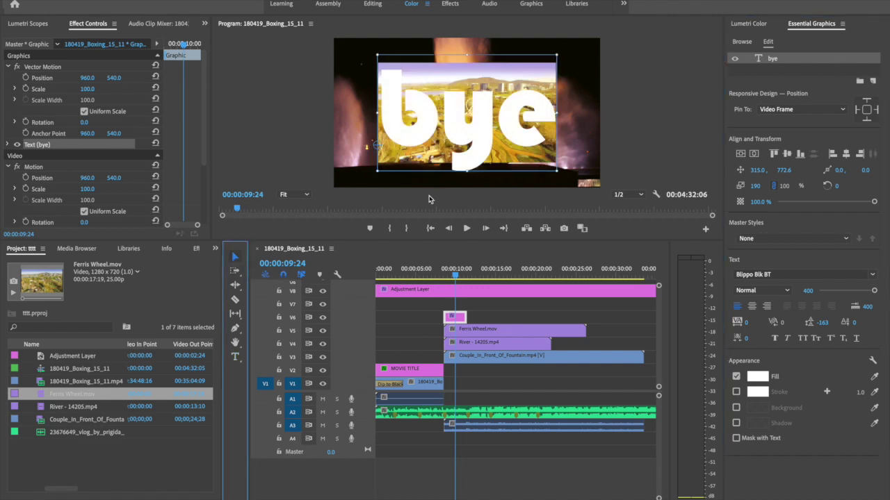
# - Add a frame-filling, centred black rectangle and move Shape 01 below the bye layer
pyautogui.click(873, 81)
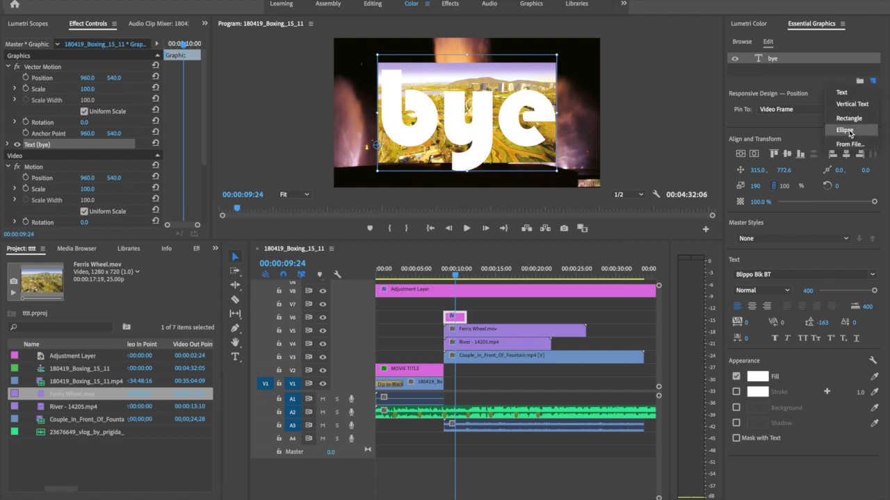
pyautogui.click(848, 120)
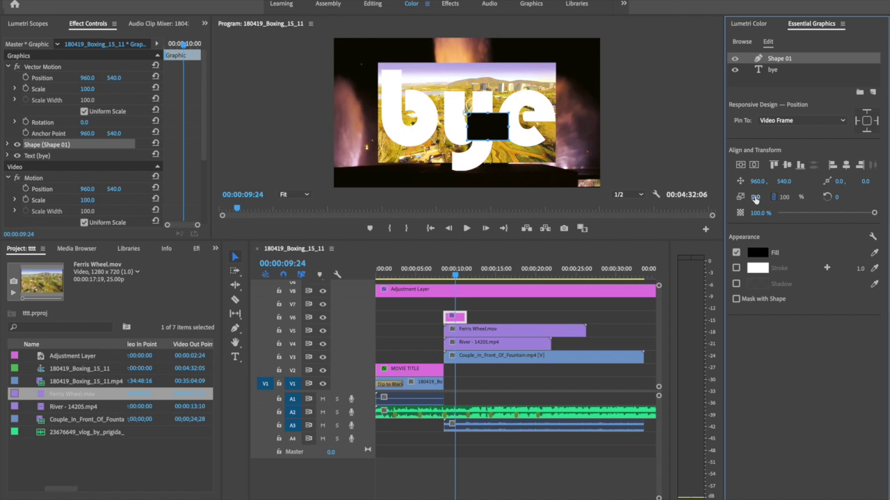
pyautogui.moveTo(754, 198)
pyautogui.mouseDown()
pyautogui.moveTo(785, 198)
pyautogui.moveTo(740, 197)
pyautogui.moveTo(760, 197)
pyautogui.mouseUp()
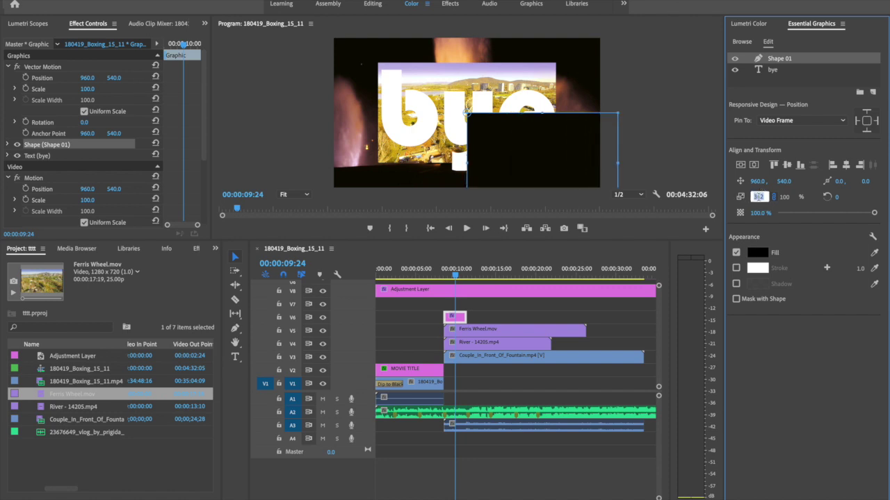
pyautogui.moveTo(754, 199); pyautogui.dragTo(754, 198)
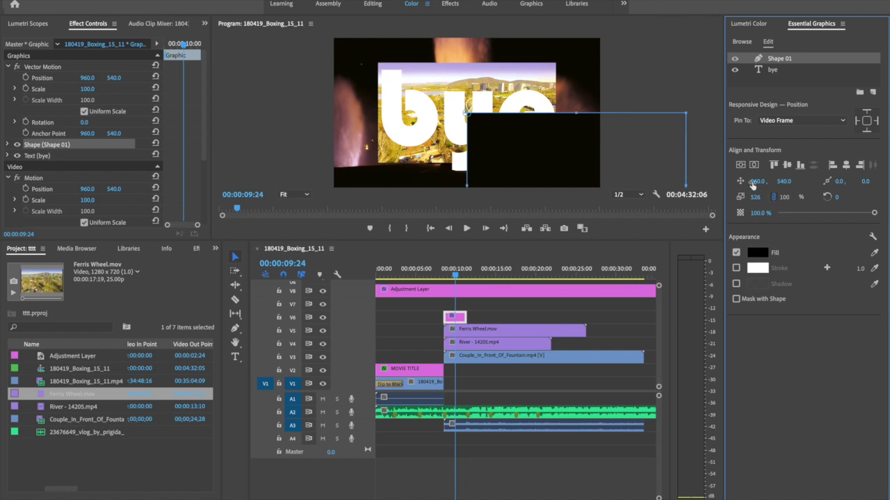
pyautogui.click(740, 165)
pyautogui.click(753, 165)
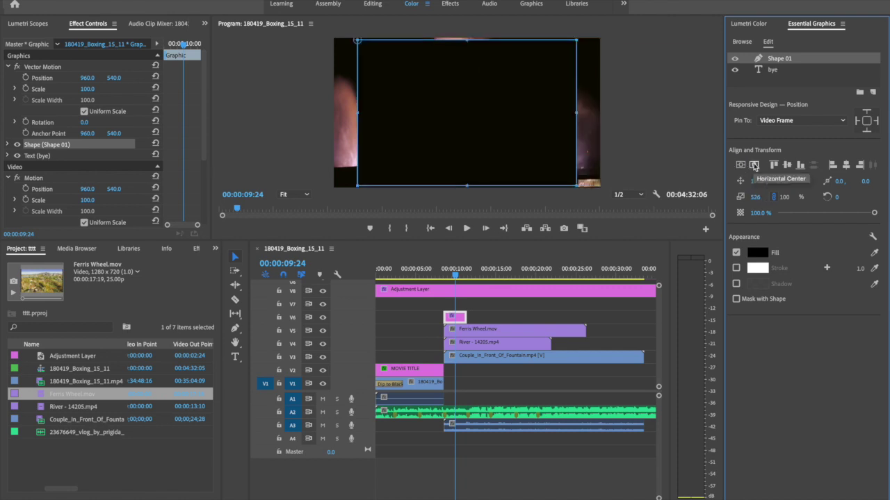
pyautogui.moveTo(755, 200); pyautogui.dragTo(784, 183)
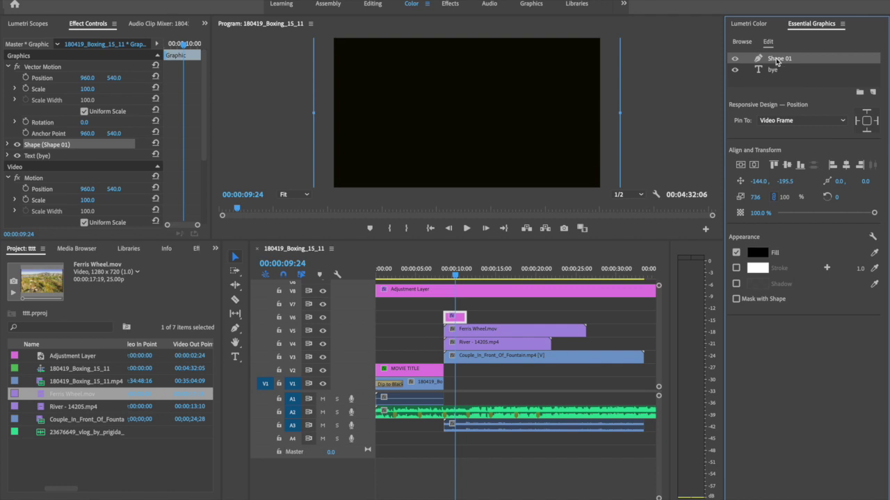
pyautogui.moveTo(777, 61); pyautogui.dragTo(777, 81)
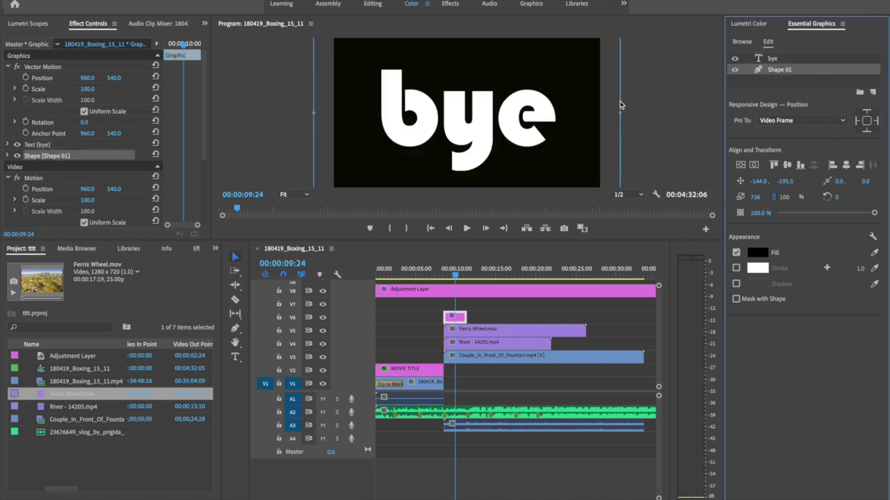
pyautogui.click(50, 145)
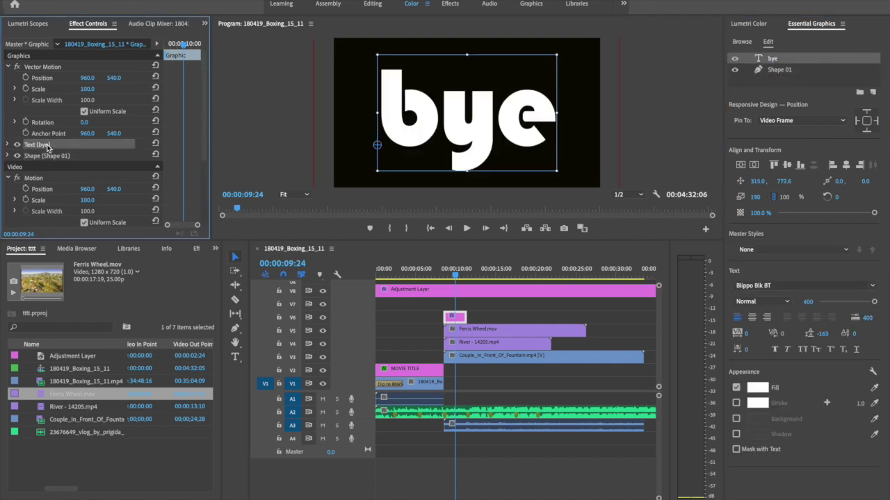
pyautogui.click(8, 145)
pyautogui.click(68, 178)
pyautogui.write('Brush Script Std')
pyautogui.press('Return')
pyautogui.click(154, 180)
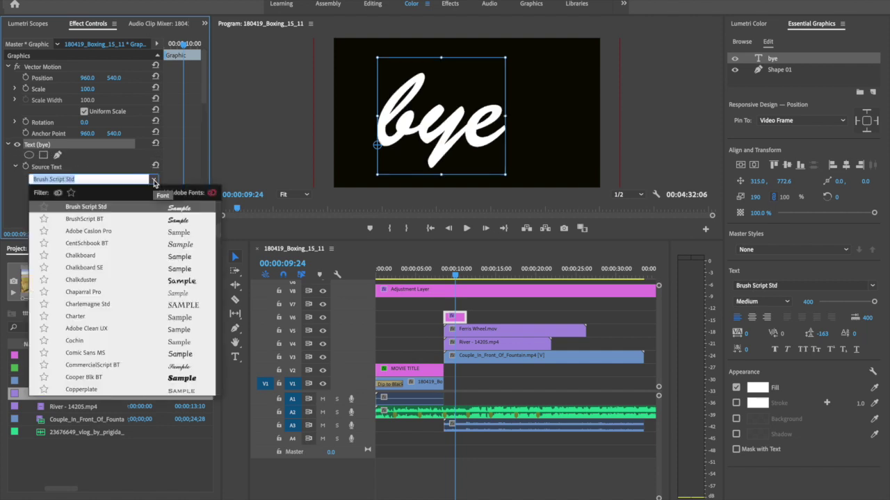
pyautogui.press('Escape')
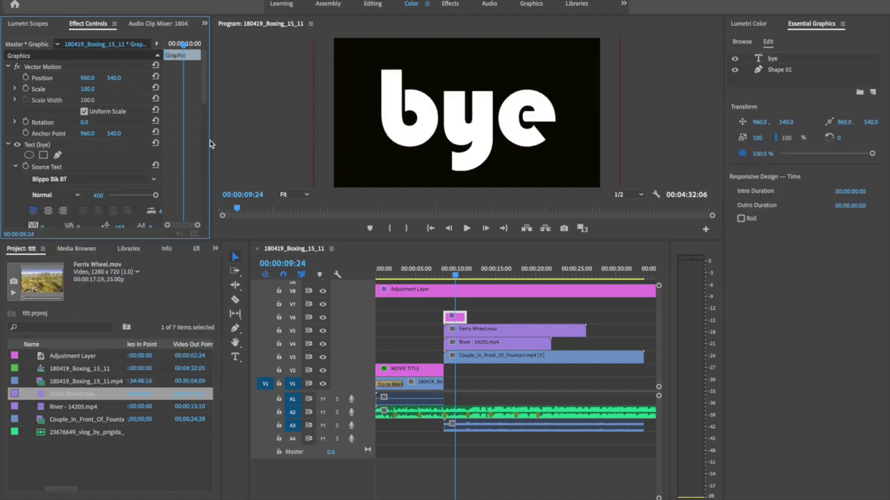
pyautogui.moveTo(204, 95); pyautogui.dragTo(188, 111)
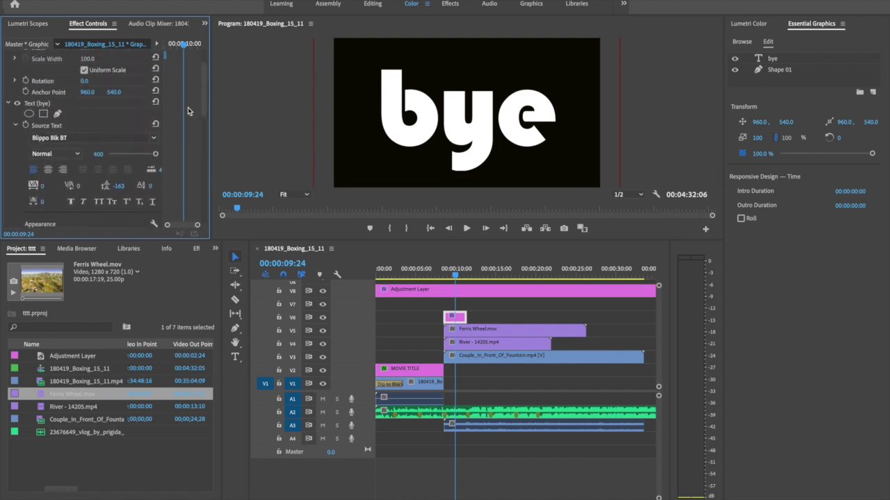
pyautogui.click(9, 105)
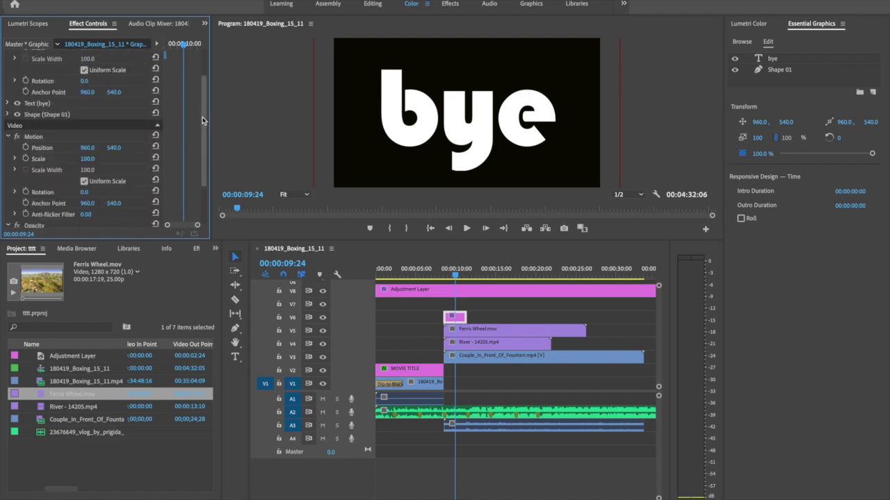
# - Set the bye graphic's Blend Mode to Multiply and hide tracks V5 and V4
pyautogui.moveTo(204, 122); pyautogui.dragTo(207, 158)
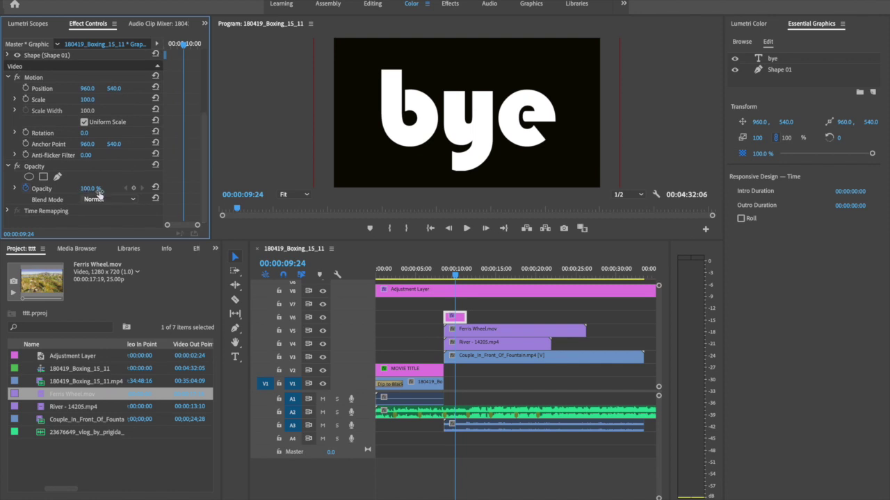
pyautogui.click(132, 201)
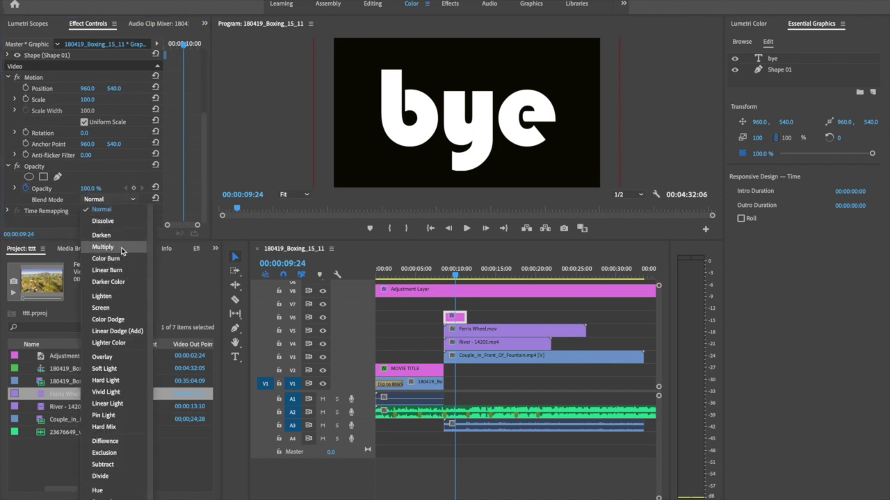
pyautogui.click(103, 246)
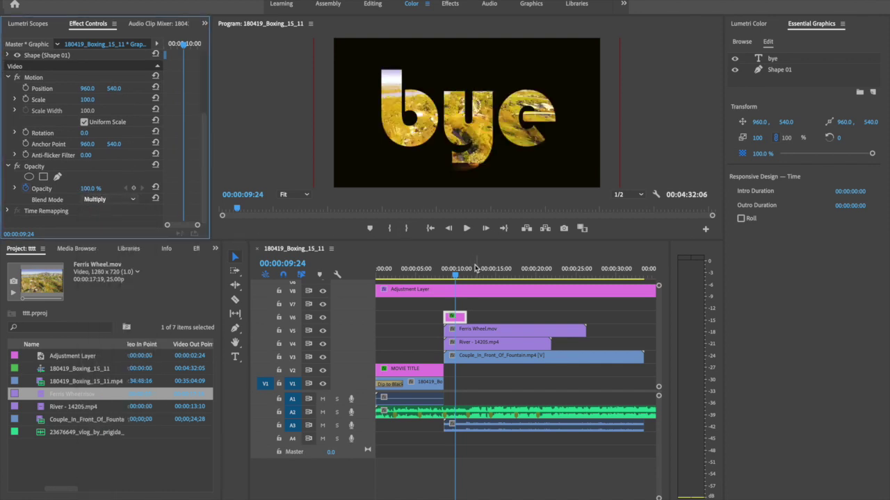
pyautogui.click(323, 330)
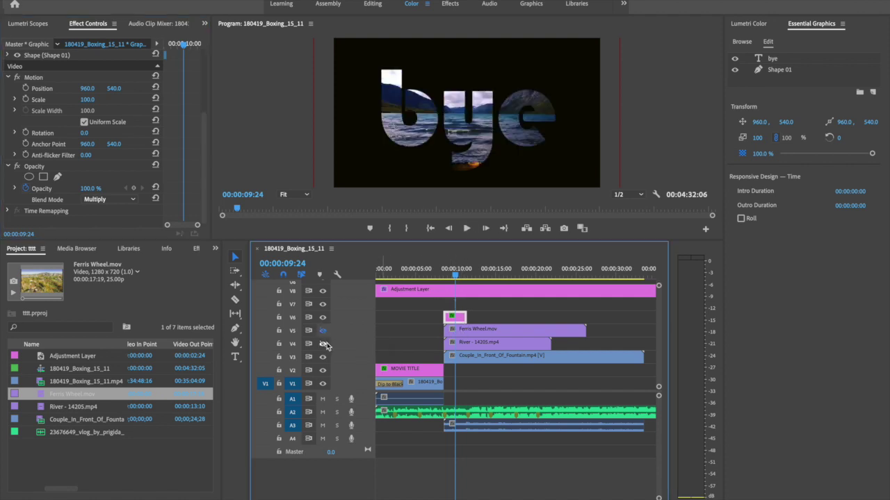
pyautogui.click(324, 344)
# - Scale the Couple-at-fountain clip to 74 and shift it left in the frame
pyautogui.click(494, 357)
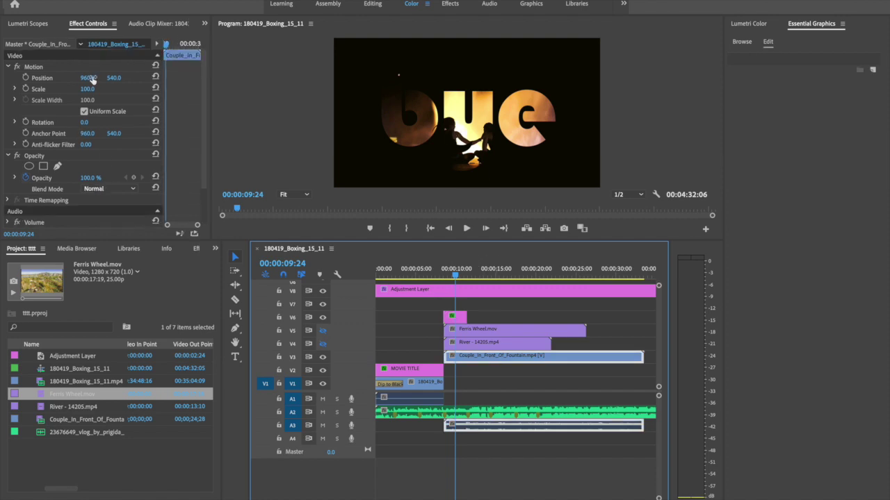
pyautogui.moveTo(89, 77)
pyautogui.mouseDown()
pyautogui.moveTo(34, 78)
pyautogui.moveTo(118, 78)
pyautogui.moveTo(80, 78)
pyautogui.mouseUp()
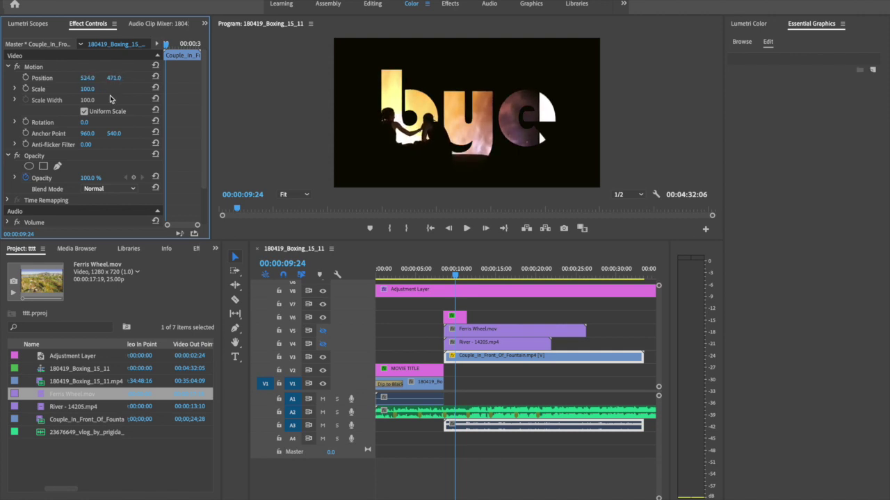
pyautogui.moveTo(88, 91); pyautogui.dragTo(159, 79)
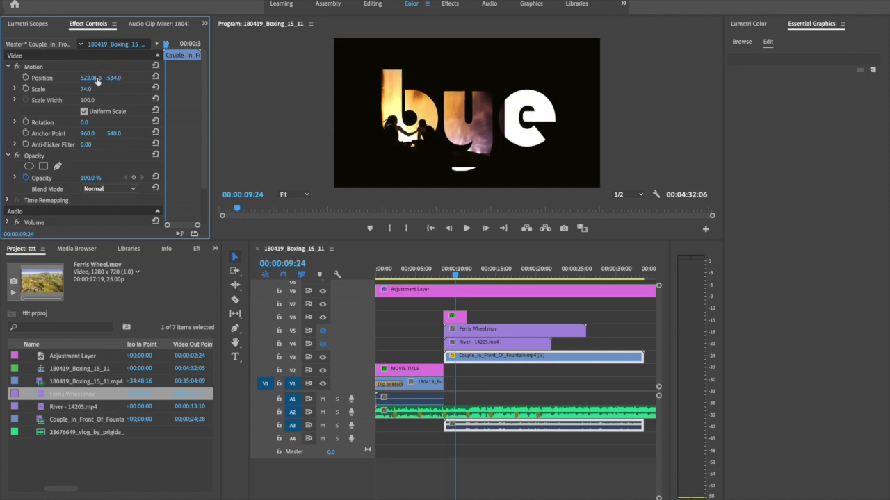
pyautogui.moveTo(87, 79); pyautogui.dragTo(73, 78)
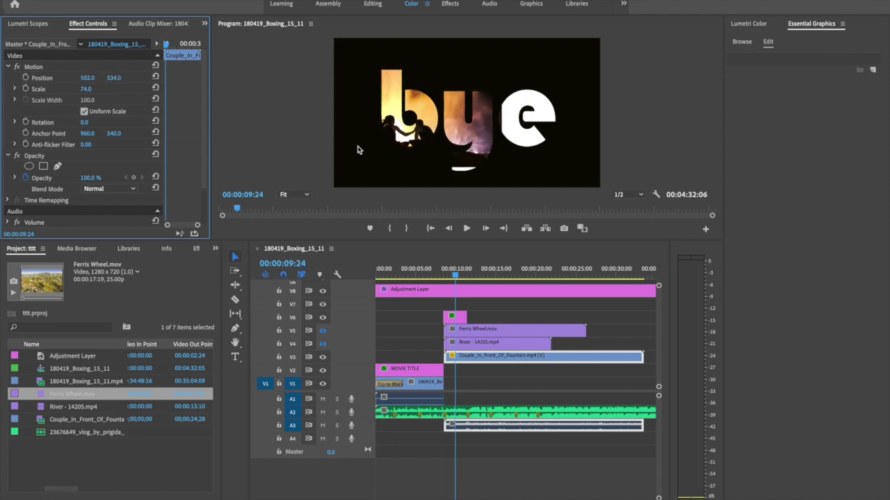
# - Begin a pen mask outlining the letter b on the Couple clip
pyautogui.click(57, 166)
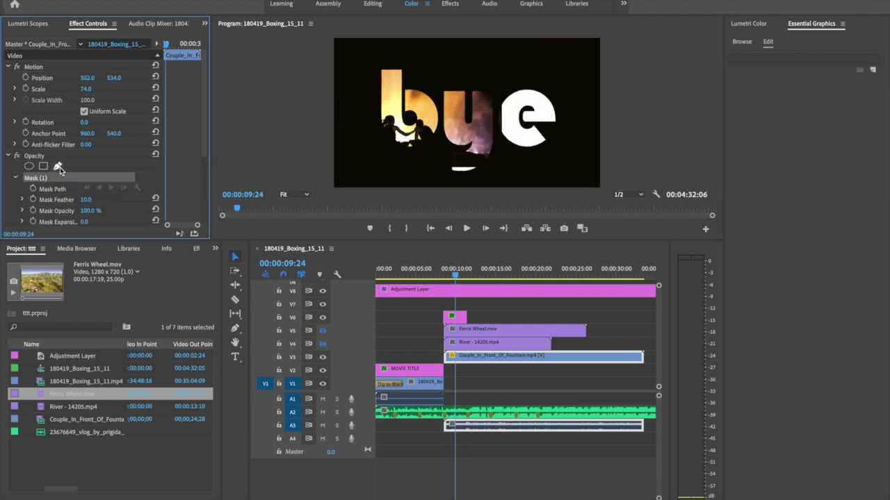
pyautogui.click(407, 165)
pyautogui.click(359, 120)
pyautogui.click(367, 65)
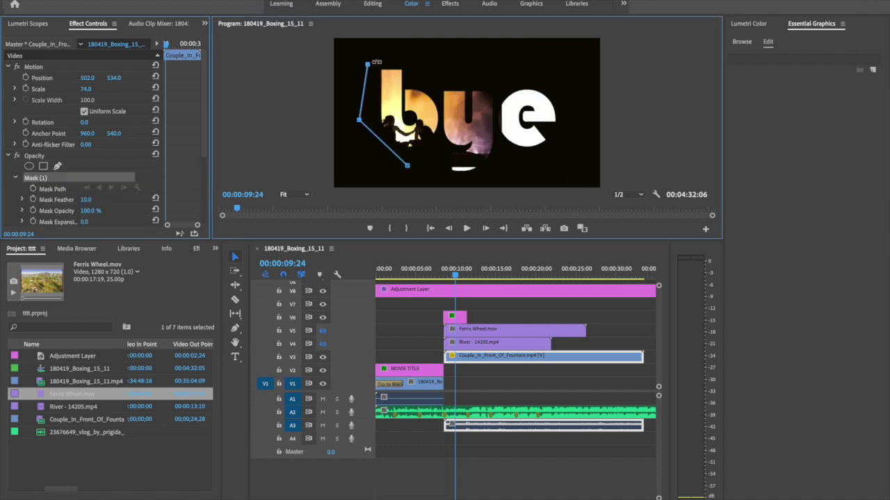
pyautogui.click(400, 59)
pyautogui.click(430, 75)
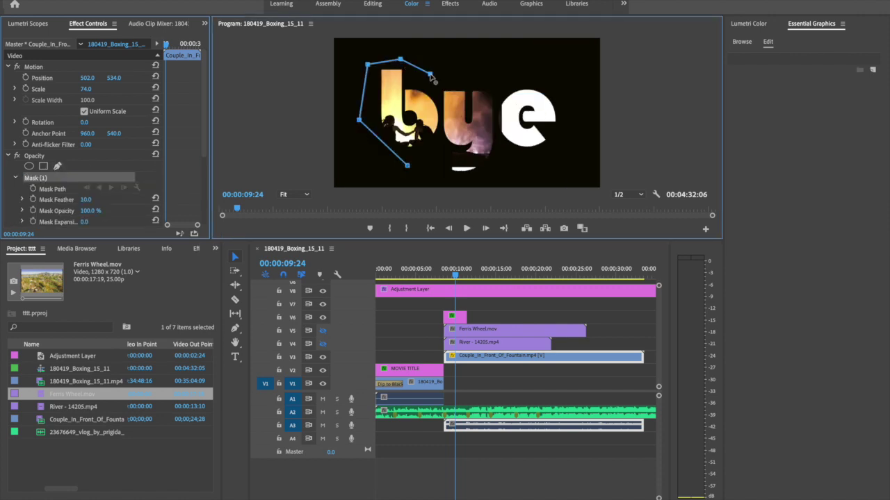
pyautogui.click(440, 143)
# - Finish closing the mask around the b and turn River track V4 back on
pyautogui.hotkey('ctrl', 'z')
pyautogui.click(440, 101)
pyautogui.click(441, 137)
pyautogui.click(427, 165)
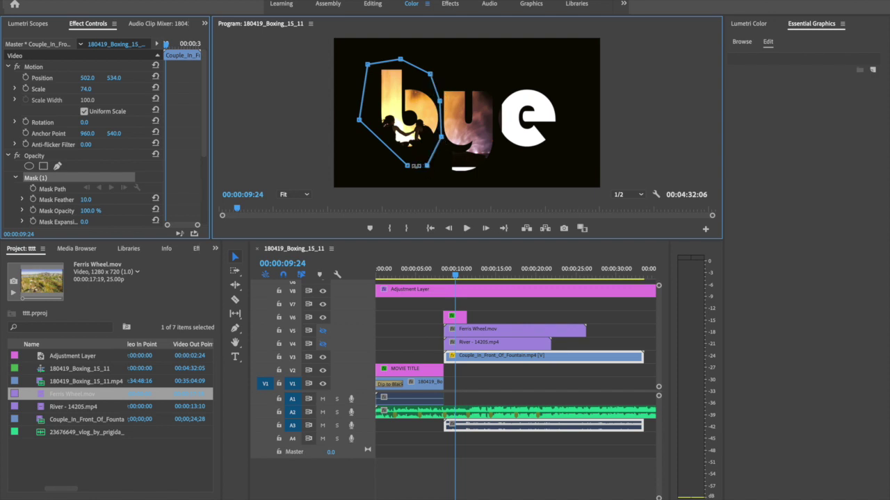
pyautogui.click(407, 165)
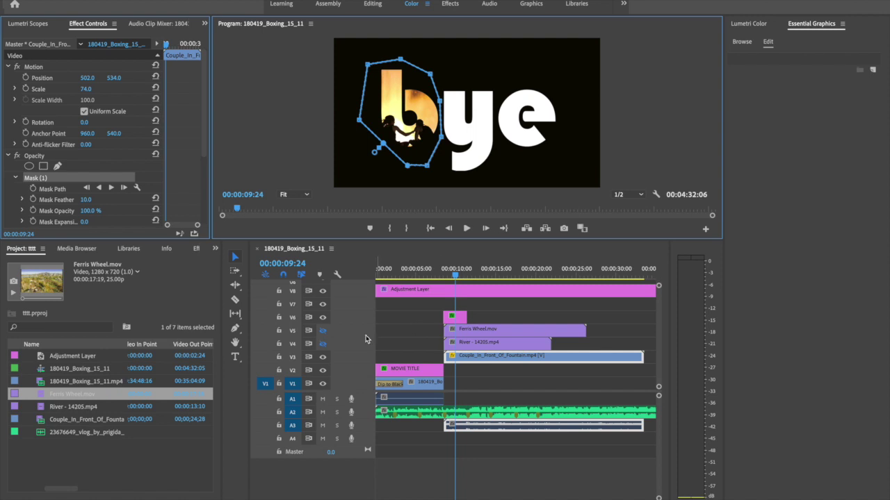
pyautogui.click(323, 344)
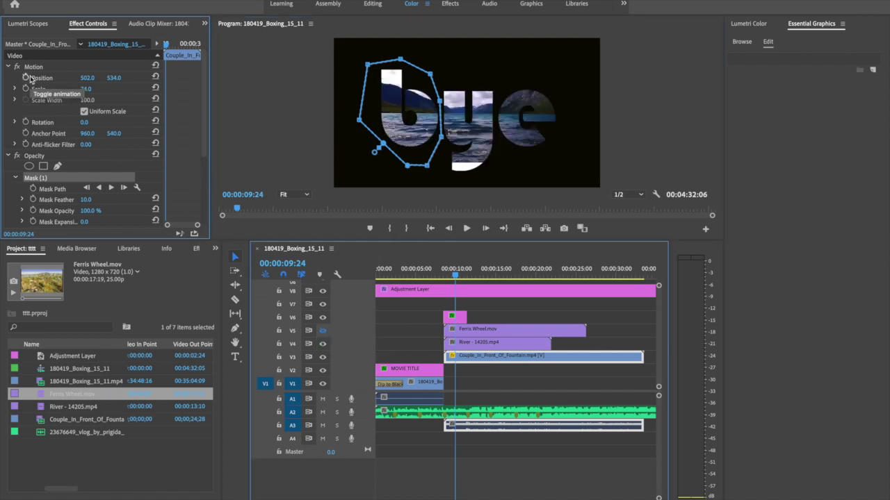
pyautogui.moveTo(86, 80); pyautogui.dragTo(70, 80)
# - Move the River clip to Position 978/636 and start a pen mask beside the y
pyautogui.click(460, 343)
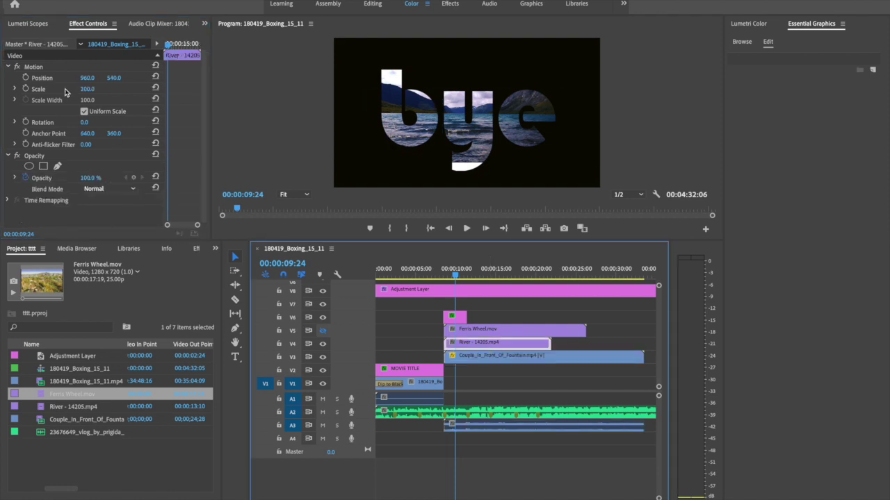
pyautogui.moveTo(89, 77); pyautogui.dragTo(118, 77)
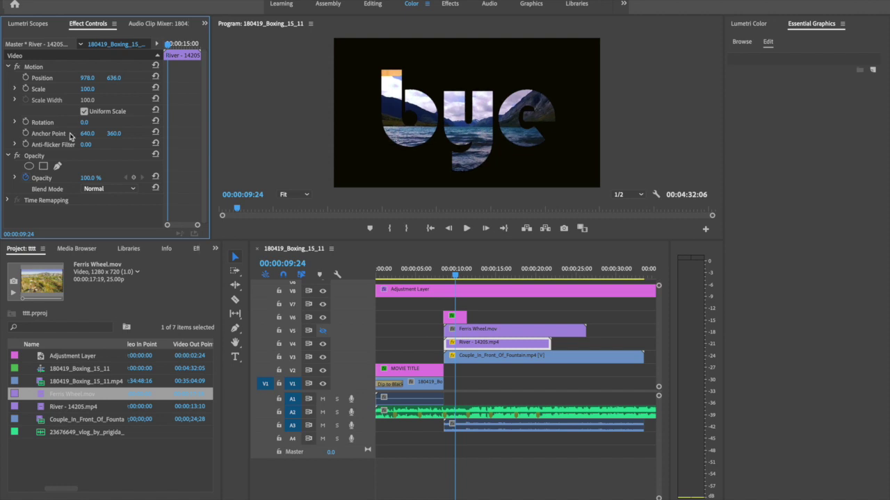
pyautogui.click(58, 166)
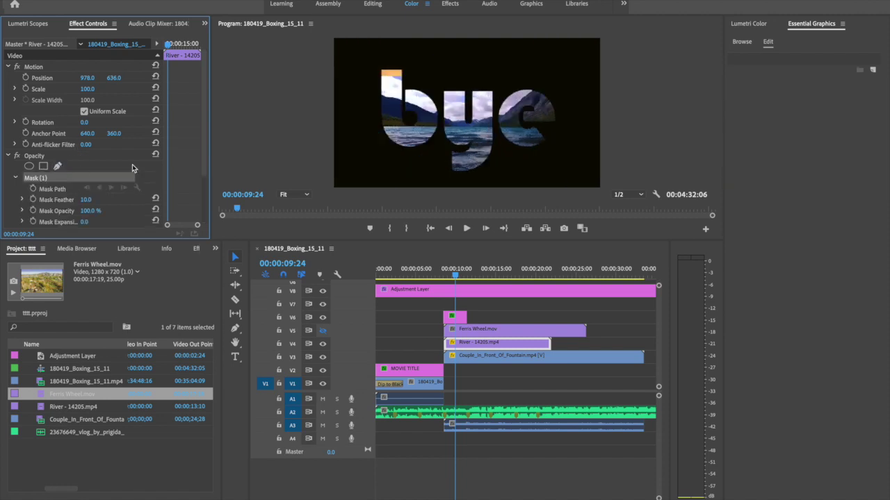
pyautogui.click(443, 184)
pyautogui.click(443, 144)
pyautogui.click(437, 82)
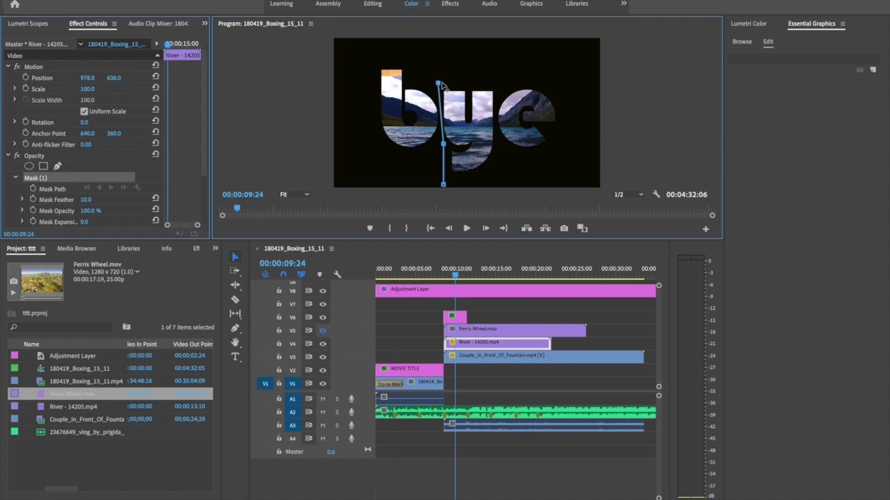
# - Close the mask around the y, then select Ferris Wheel and re-enable track V5
pyautogui.click(489, 84)
pyautogui.moveTo(498, 86); pyautogui.dragTo(502, 95)
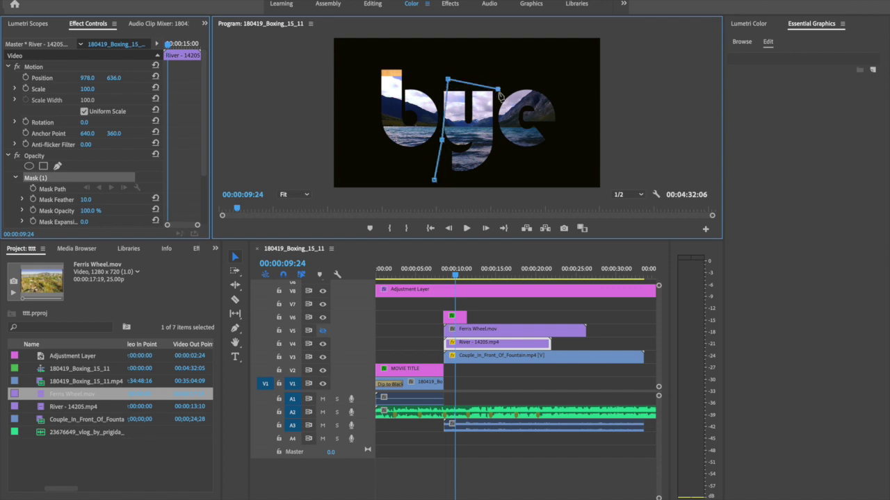
pyautogui.hotkey('ctrl', 'z')
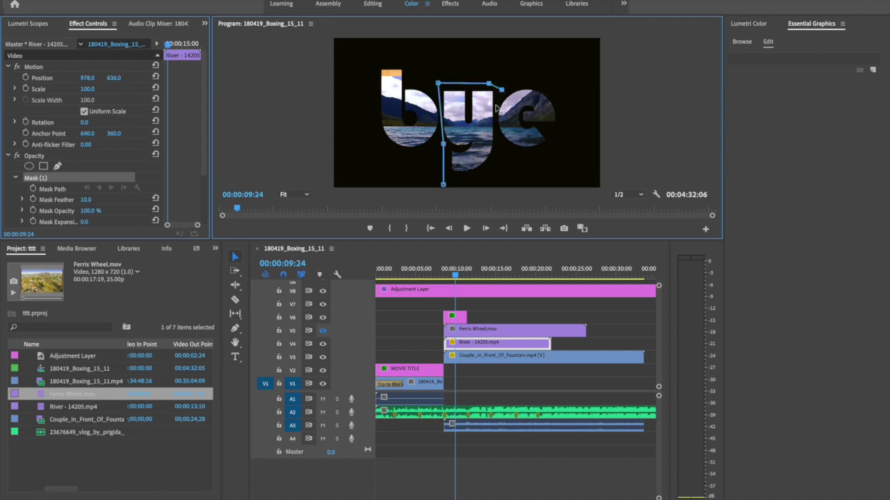
pyautogui.click(497, 129)
pyautogui.click(496, 176)
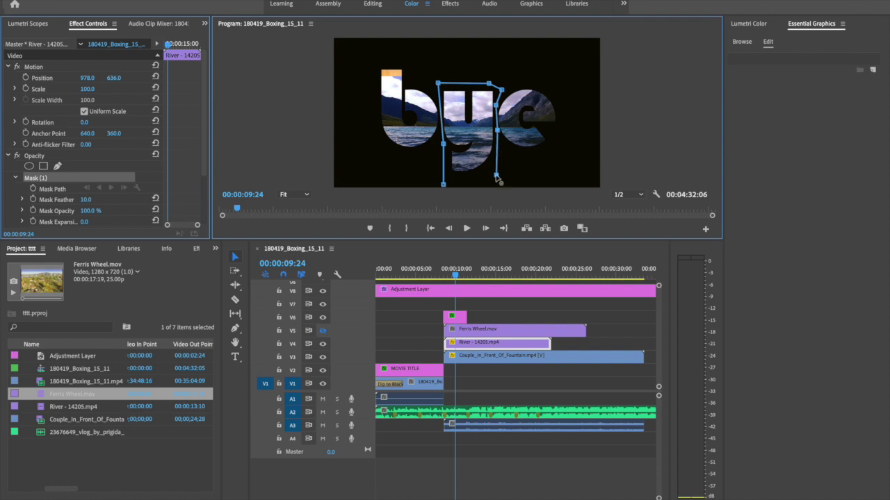
pyautogui.click(444, 186)
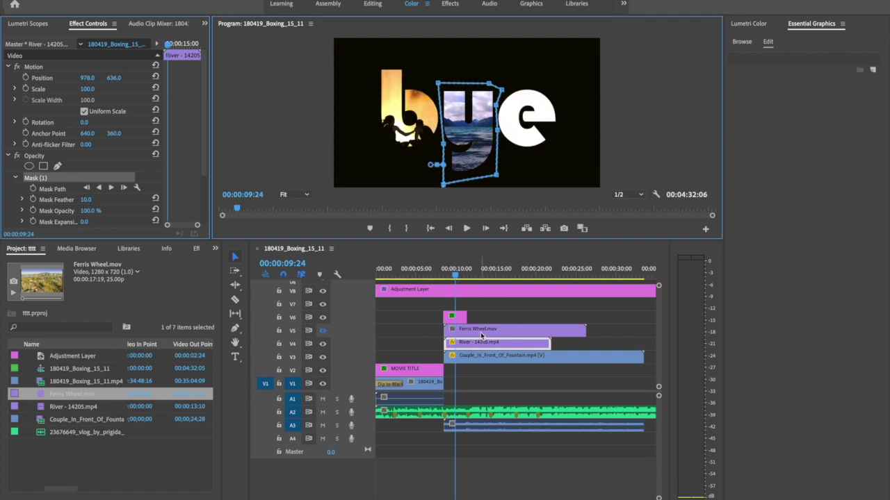
pyautogui.click(481, 332)
pyautogui.click(322, 330)
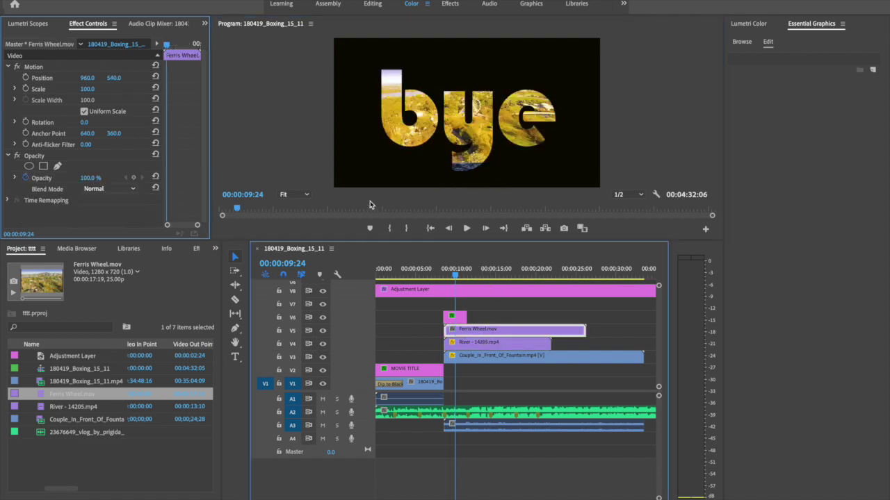
# - Shift the Ferris Wheel footage right to Position 1402/605
pyautogui.click(87, 77)
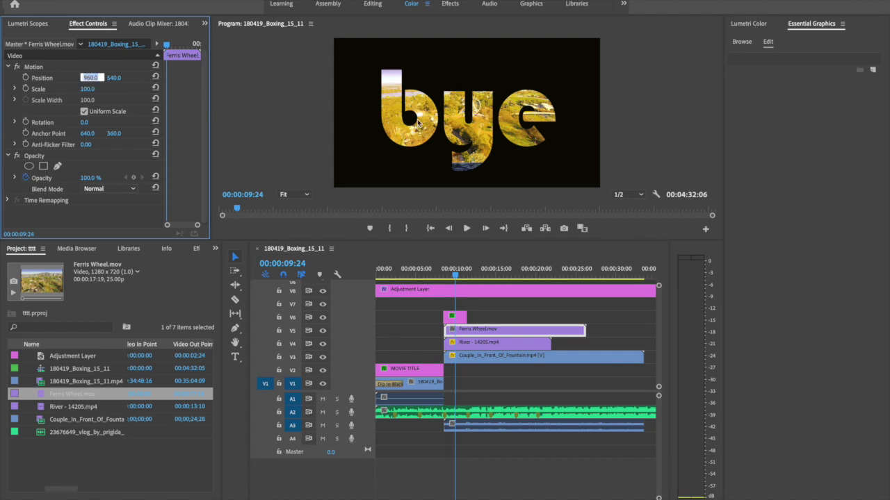
pyautogui.press('Return')
pyautogui.moveTo(88, 78)
pyautogui.mouseDown()
pyautogui.moveTo(113, 81)
pyautogui.moveTo(99, 78)
pyautogui.mouseUp()
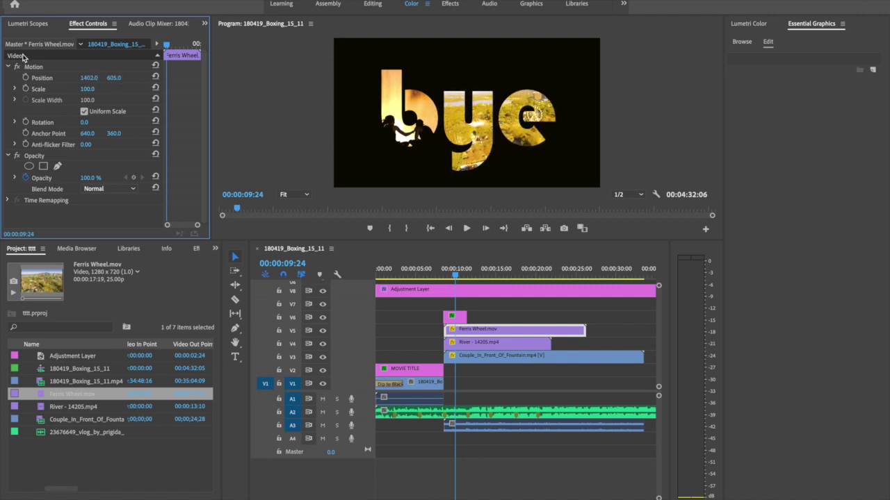
# - Draw a closed pen mask around the letter e on the Ferris Wheel clip
pyautogui.click(57, 166)
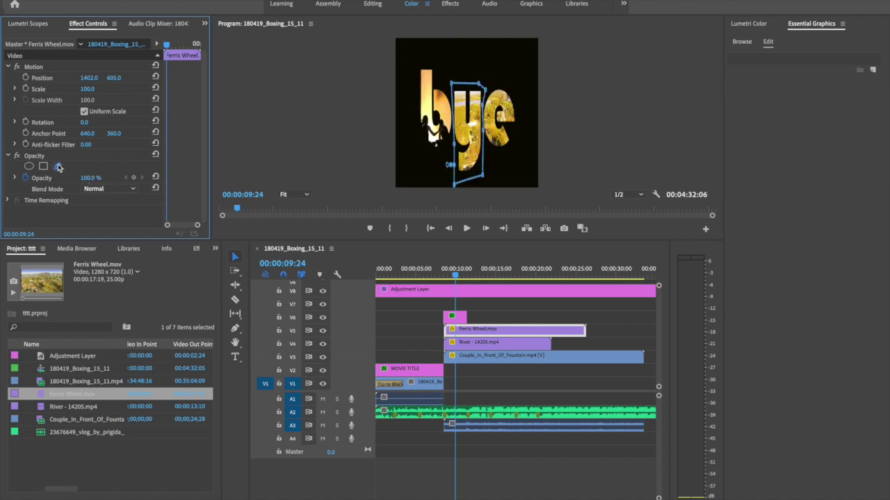
pyautogui.click(545, 155)
pyautogui.click(507, 151)
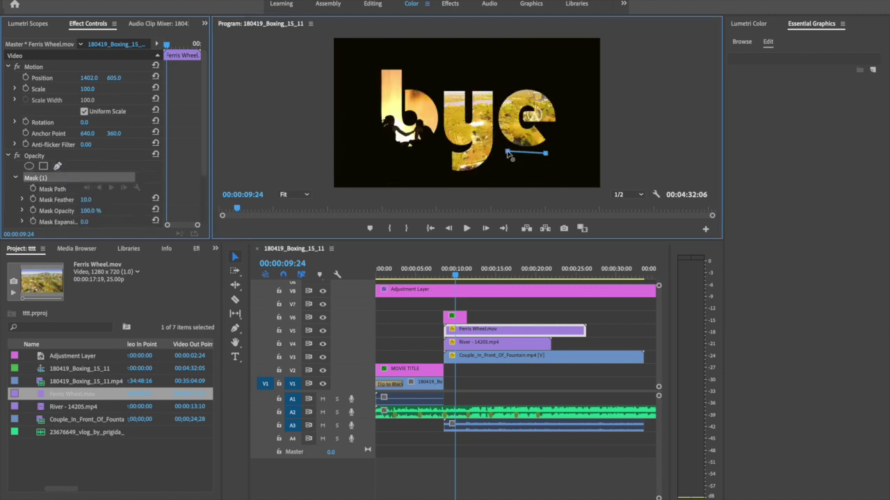
pyautogui.click(495, 124)
pyautogui.click(501, 83)
pyautogui.click(556, 73)
pyautogui.click(561, 101)
pyautogui.click(563, 143)
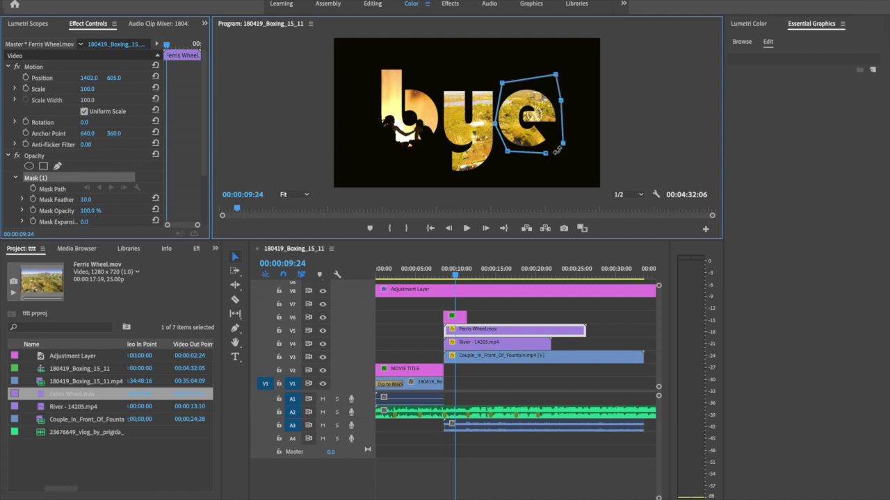
pyautogui.click(545, 154)
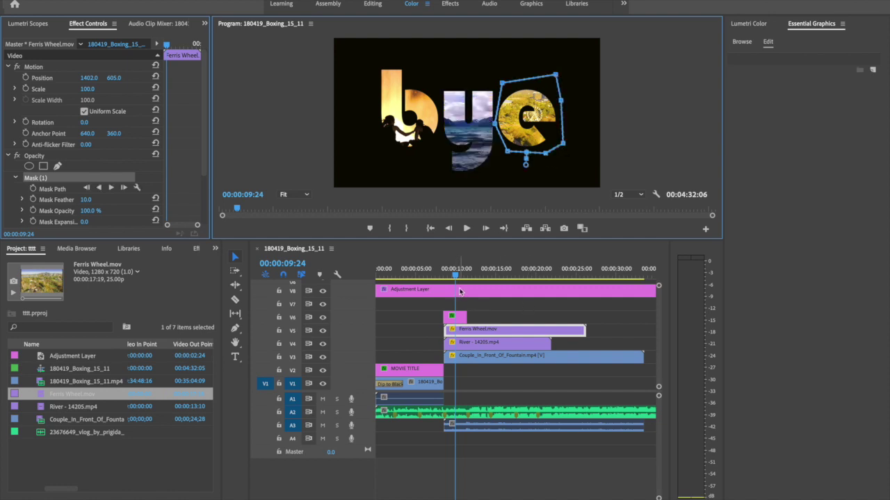
pyautogui.moveTo(457, 277); pyautogui.dragTo(455, 281)
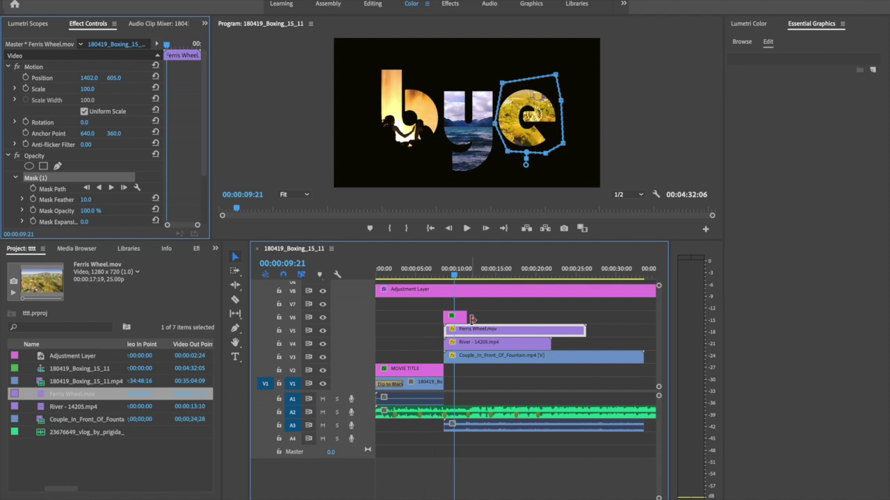
# - Extend the bye title on V6 to about 20 seconds and play it back
pyautogui.moveTo(465, 318); pyautogui.dragTo(561, 321)
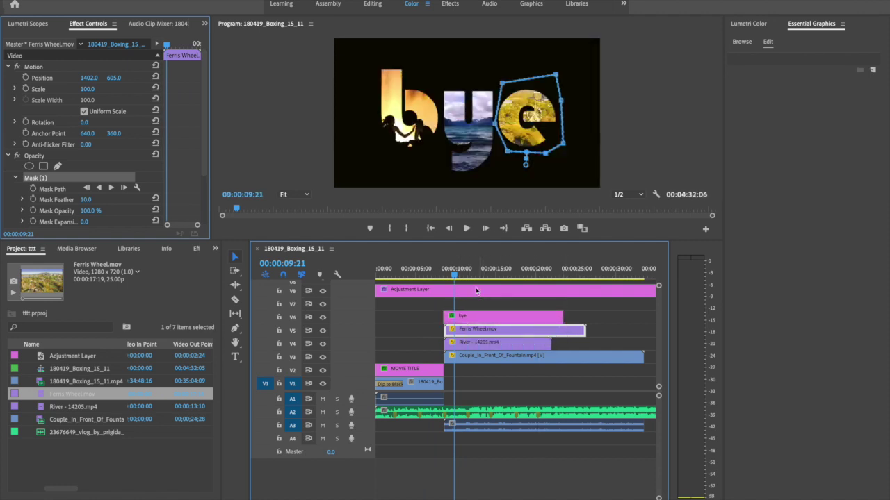
pyautogui.moveTo(453, 277); pyautogui.dragTo(444, 277)
pyautogui.press('space')
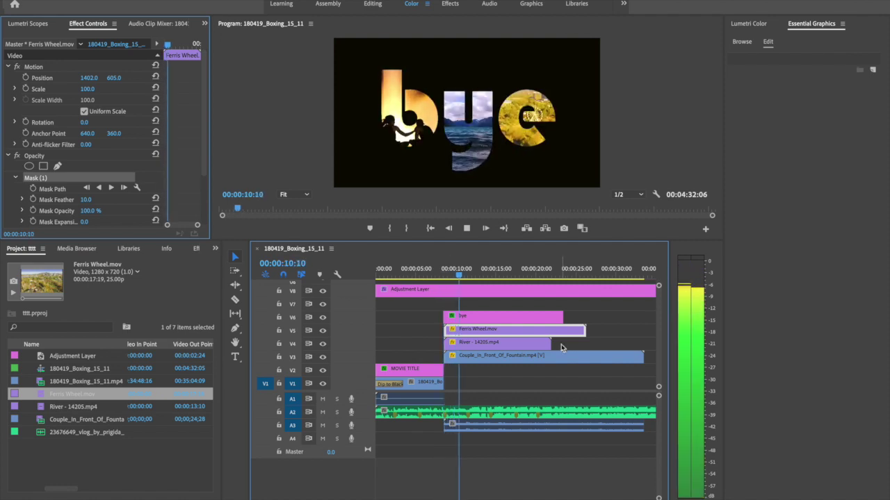
pyautogui.press('space')
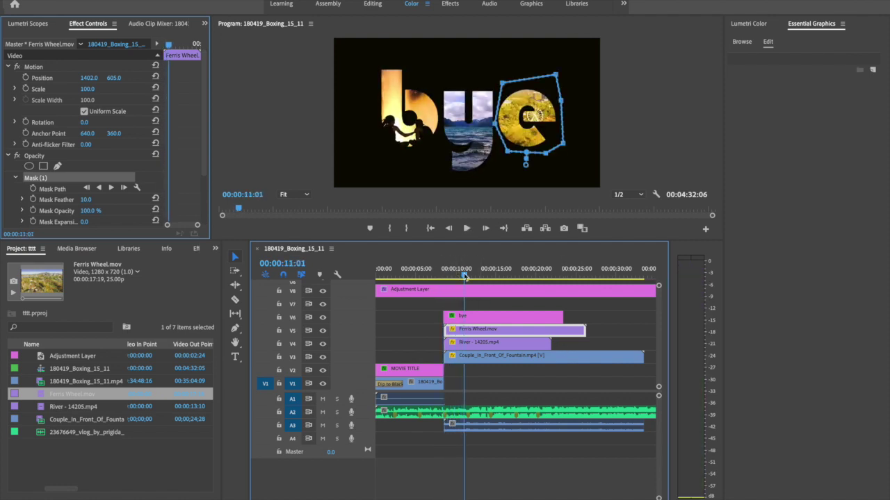